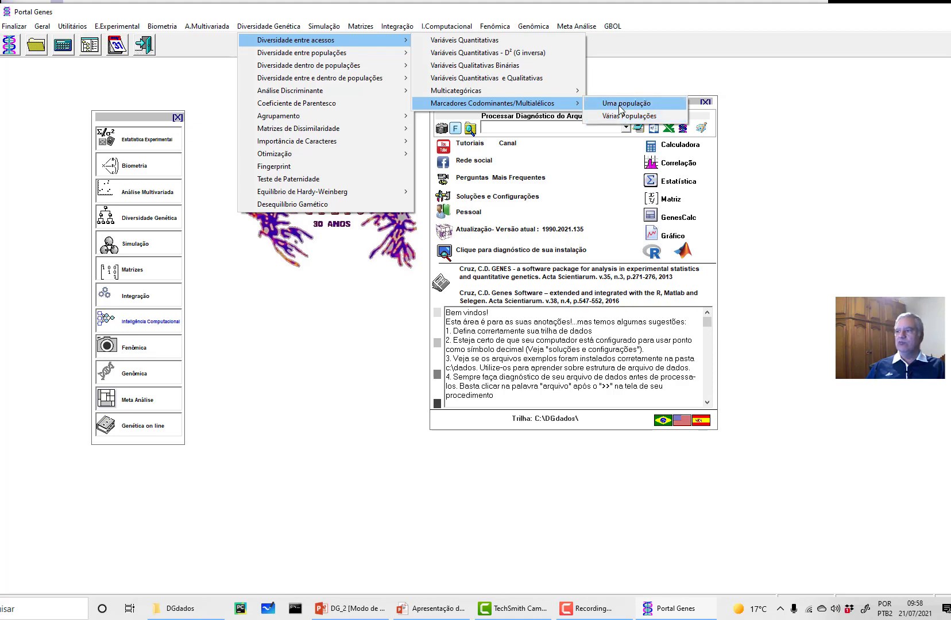
Open the dissimilarity analysis between accessions for codominant/multiallelic markers in one population and load C:\DGdados\pop2.dat
click(618, 104)
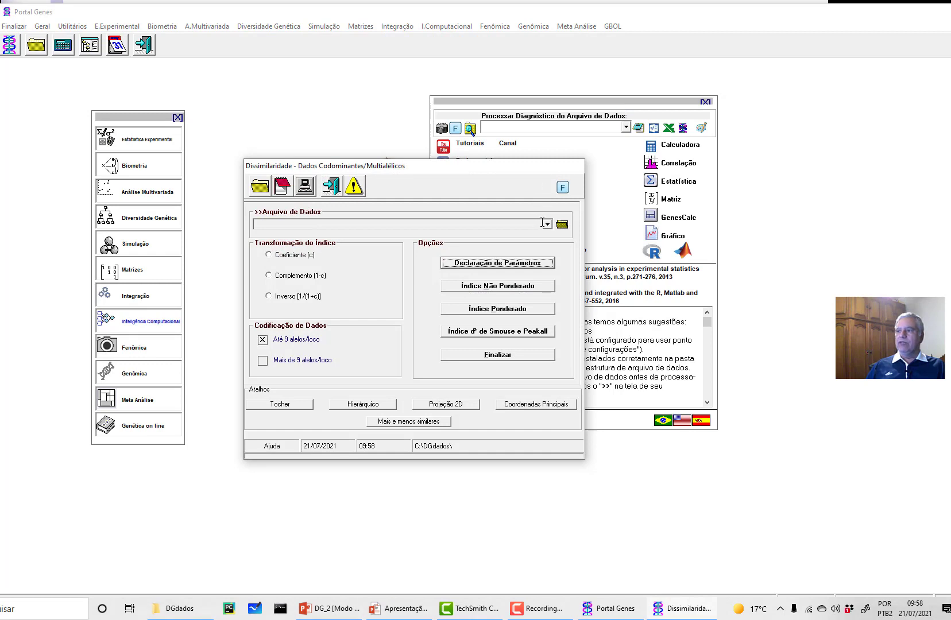
click(548, 224)
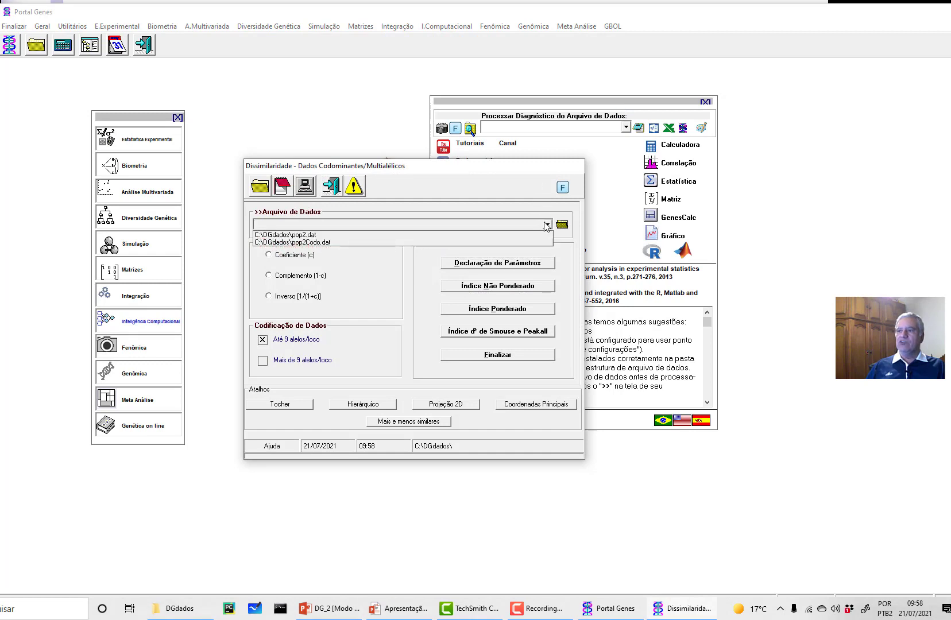
click(315, 236)
click(353, 224)
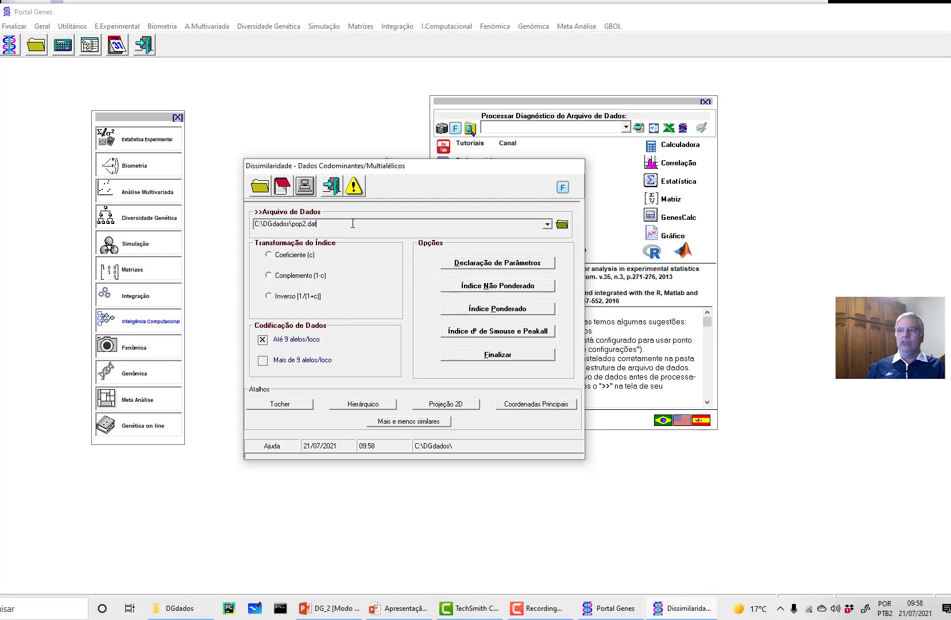
Run the diagnosis of the pop2.dat data file and examine its raw genotype codes in the text editor, then close both
click(299, 213)
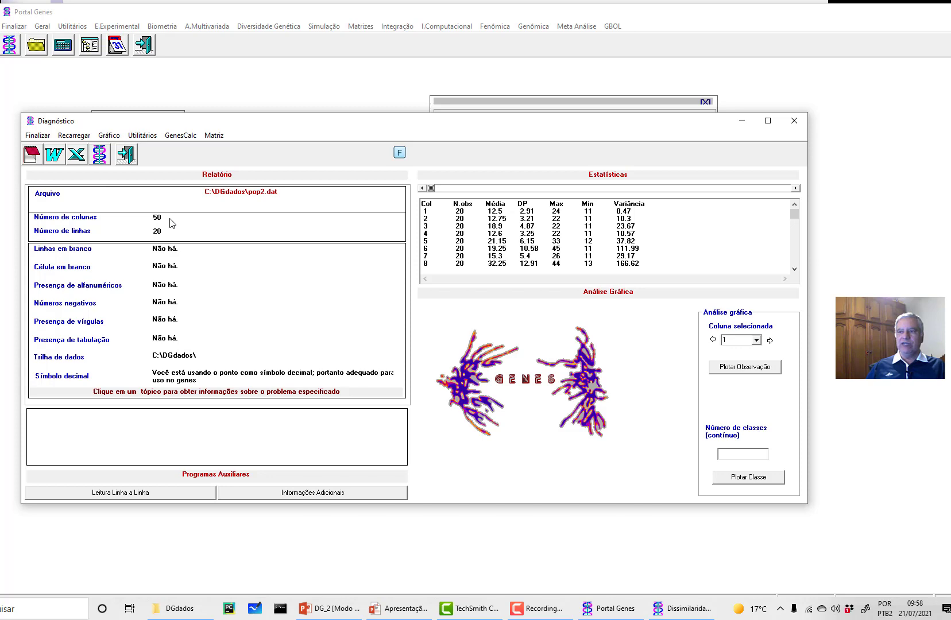
click(32, 156)
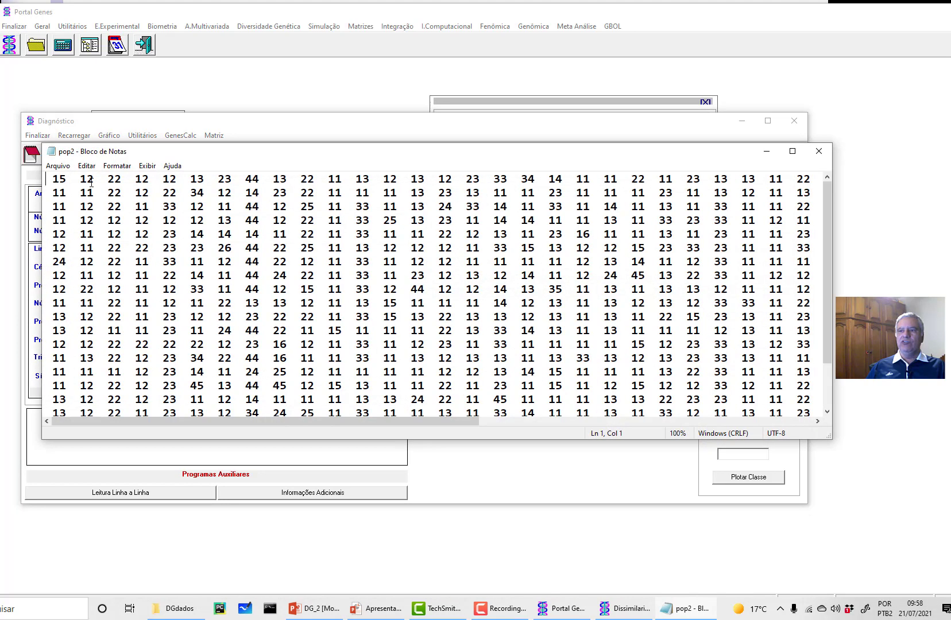
scroll(336, 242, down, 2)
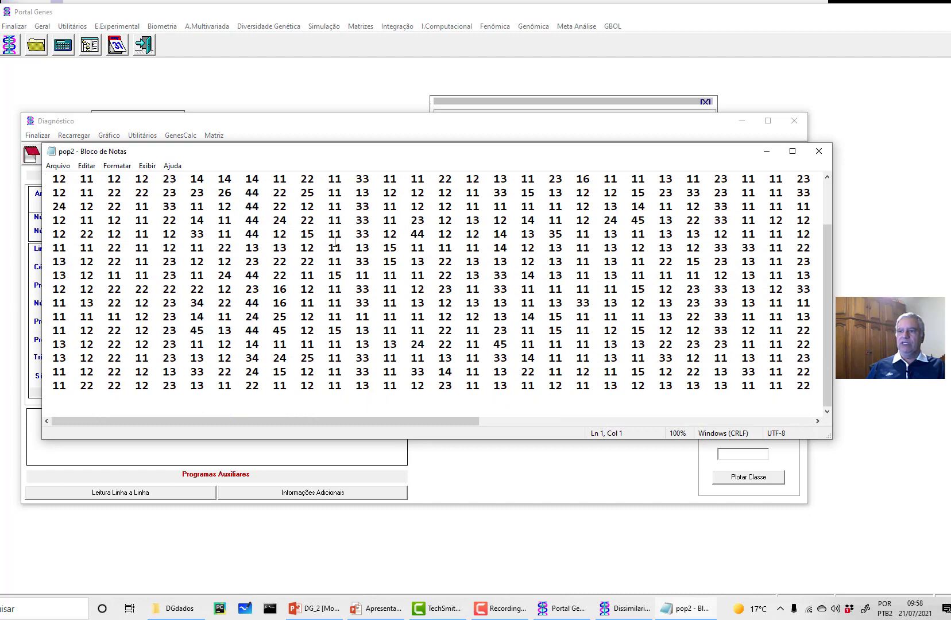
scroll(334, 242, up, 2)
drag(54, 180, 89, 208)
click(55, 189)
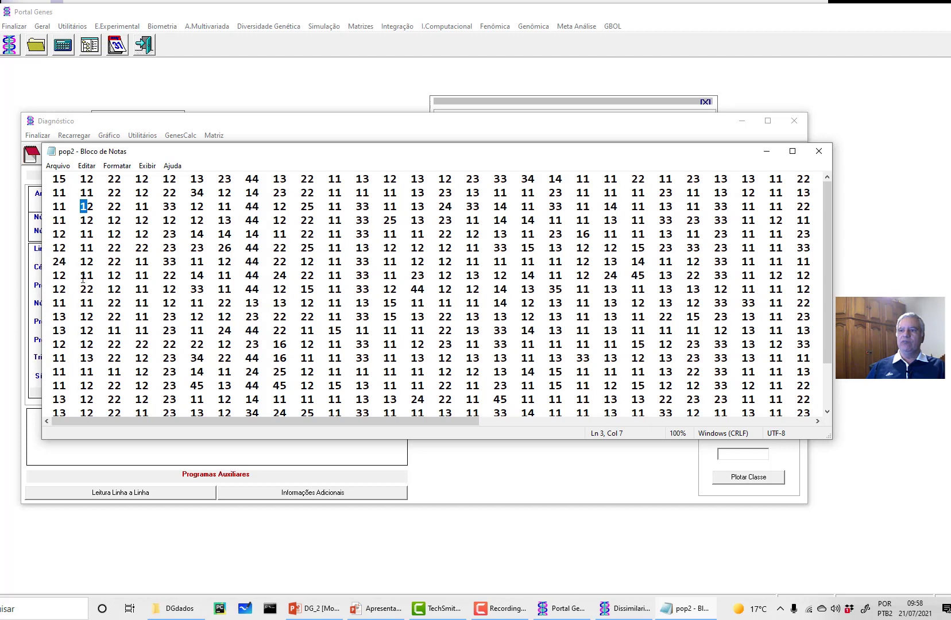
drag(80, 289, 85, 289)
scroll(141, 219, down, 2)
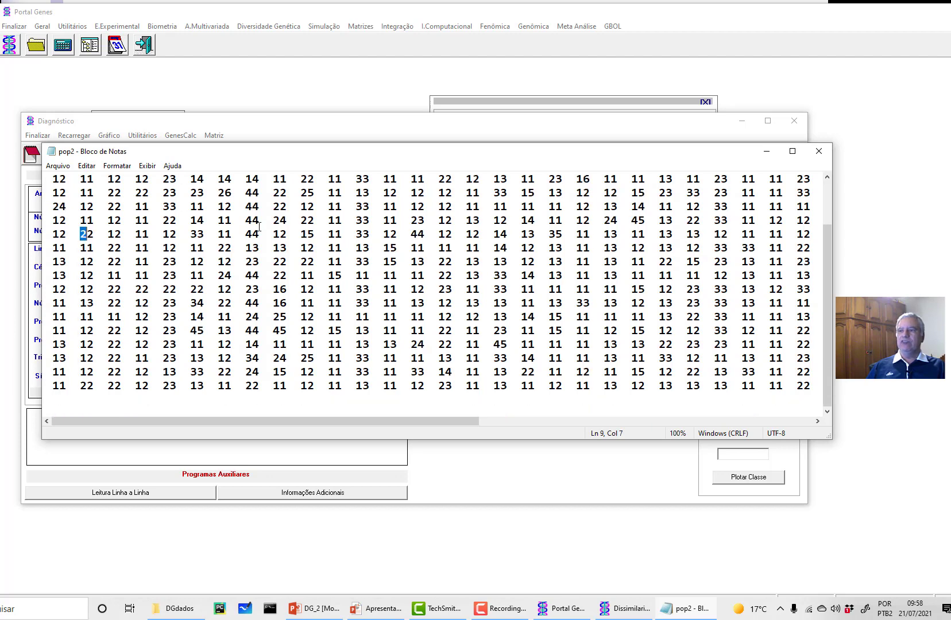
scroll(259, 227, up, 2)
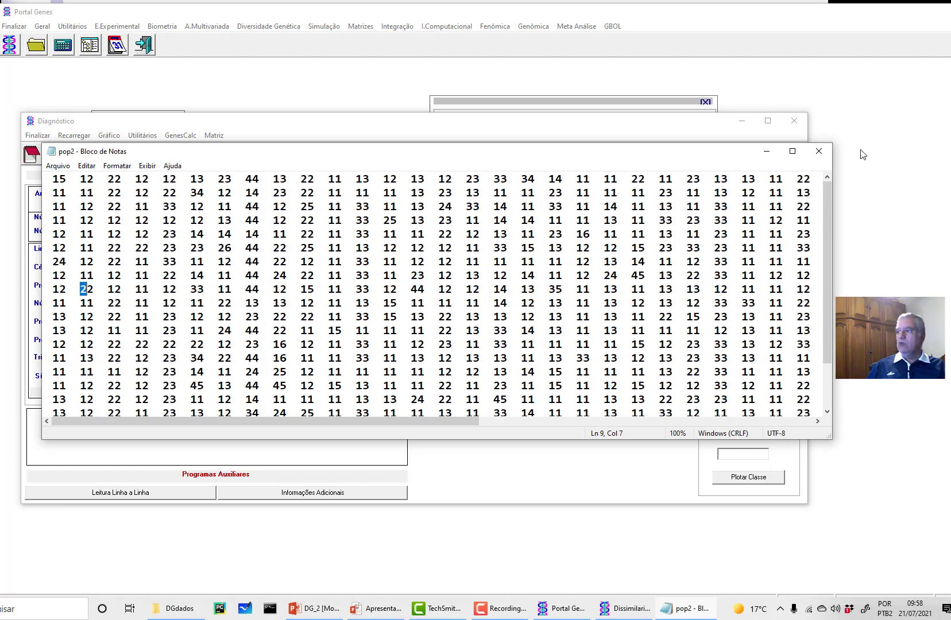
click(829, 152)
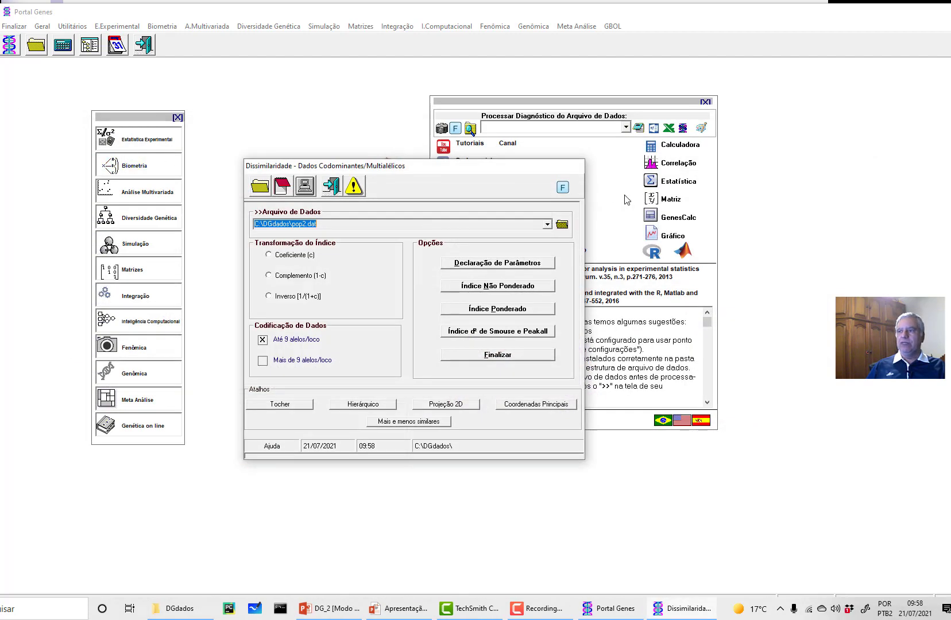
Declare the analysis parameters, naming the output matrix file C:\DGdados\pop2_DP.dat
click(486, 267)
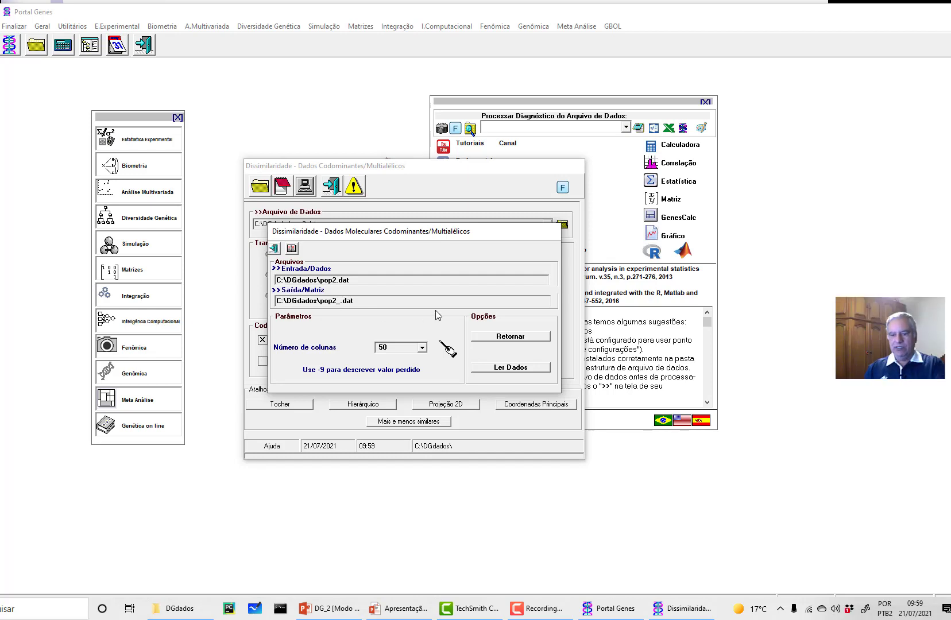
text(D)
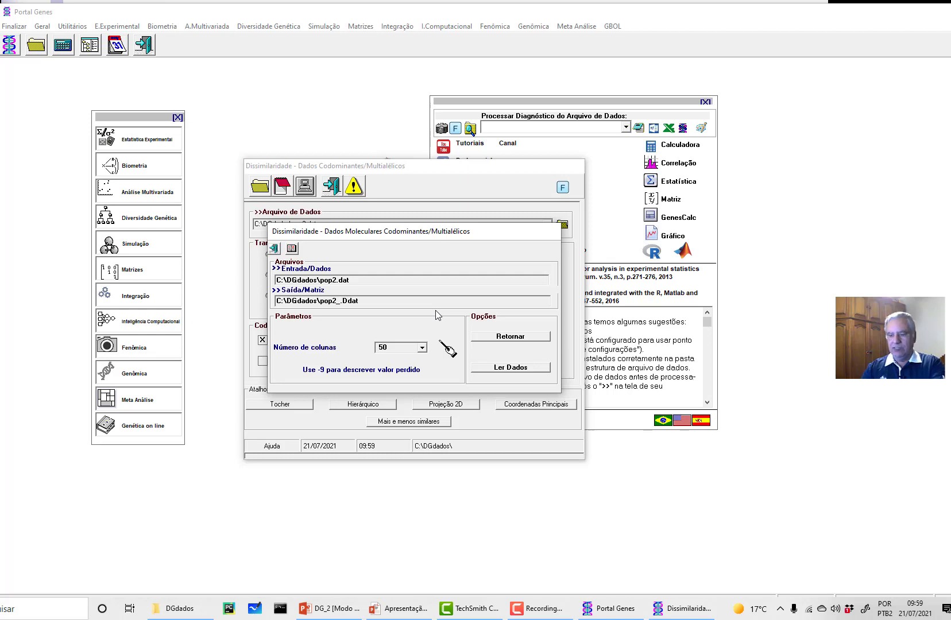
key(BackSpace)
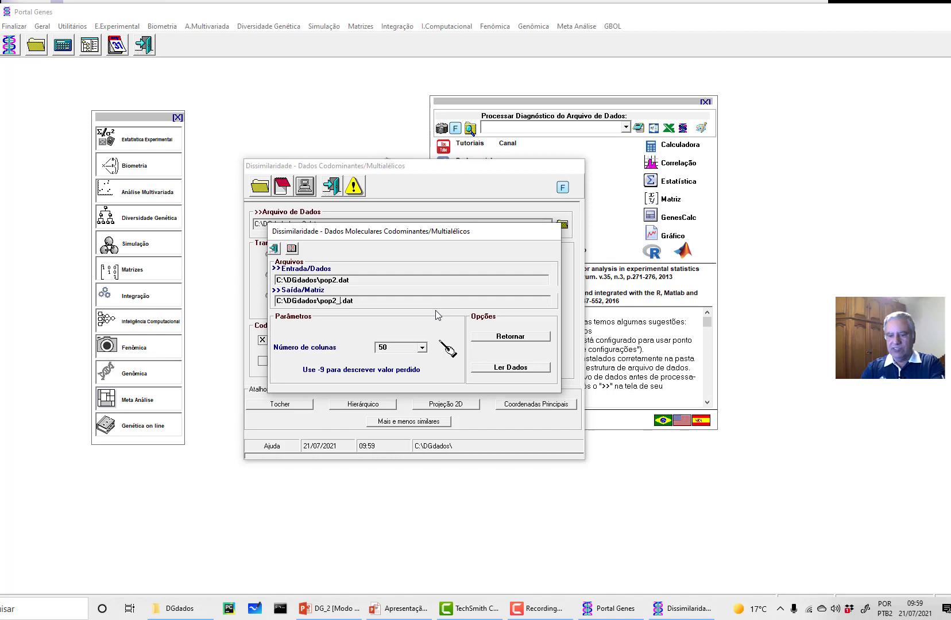
text(DP)
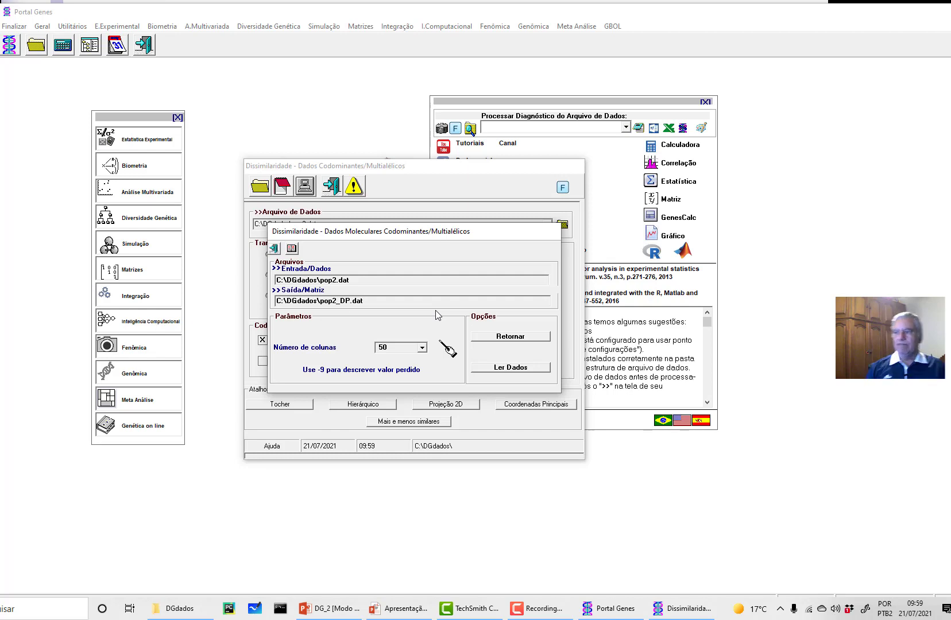
click(492, 338)
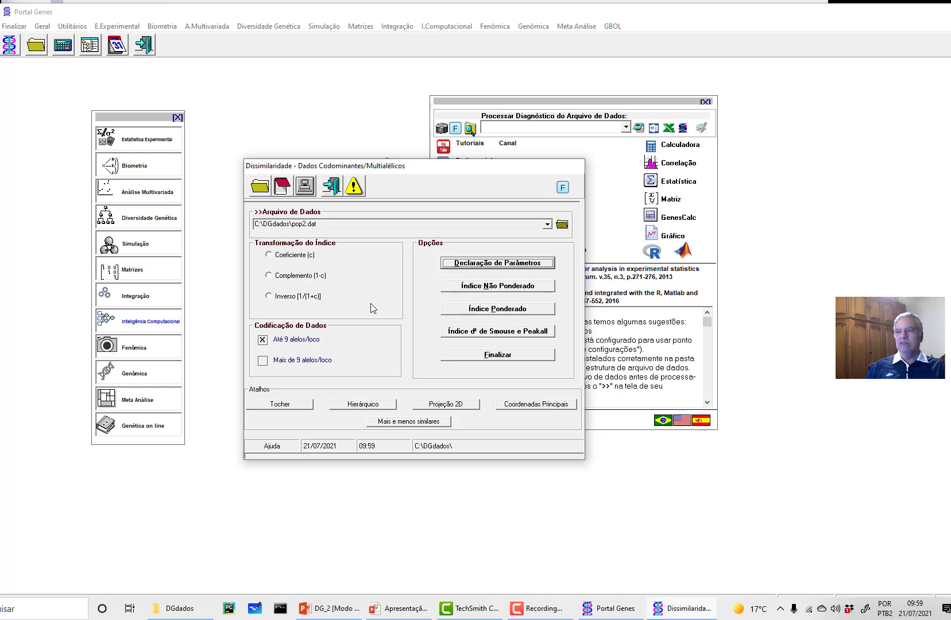
Compute the weighted index with the complement (1-c) transformation and enlarge the text of the resulting report by two levels
click(290, 276)
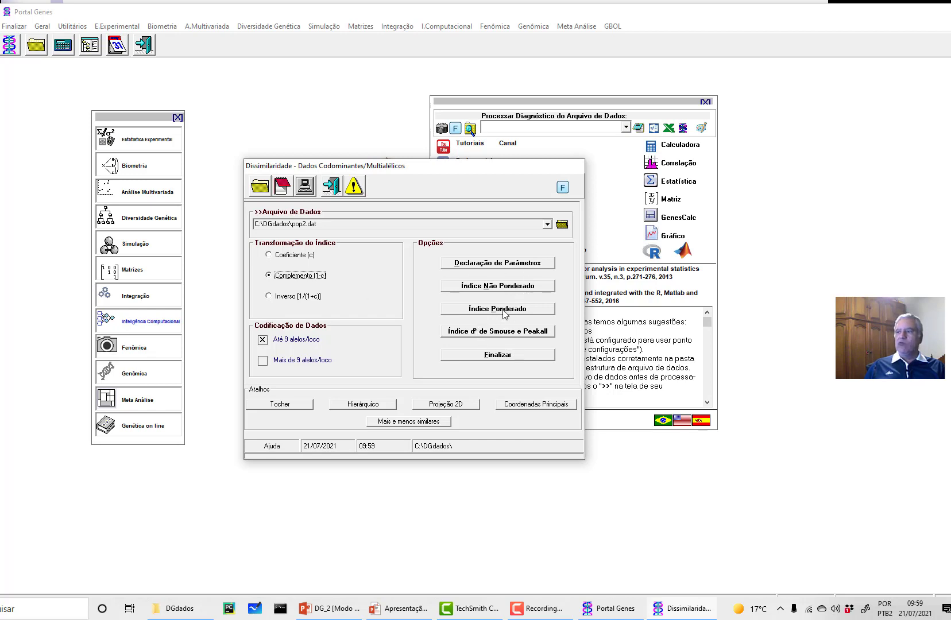
click(497, 310)
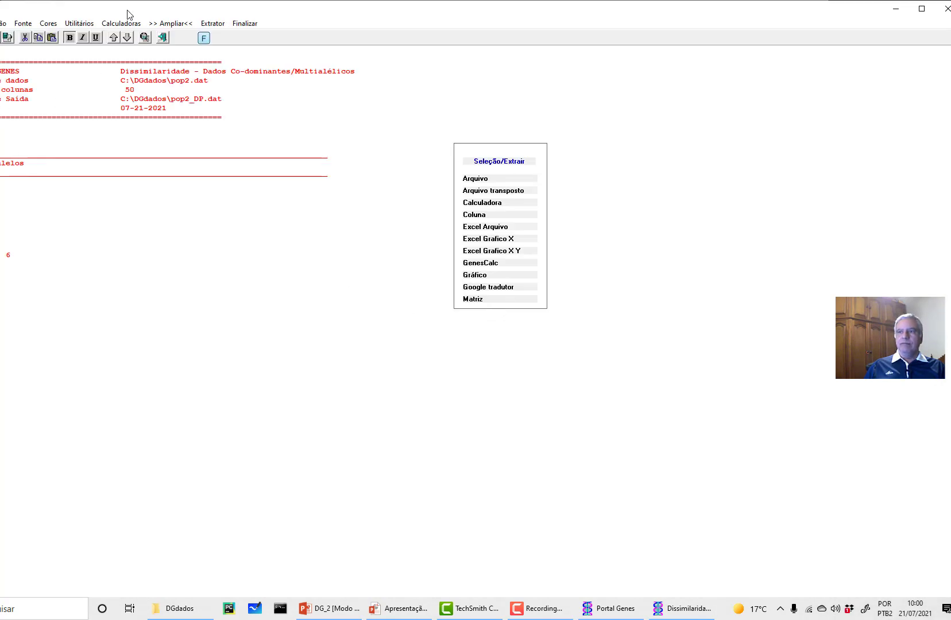
drag(53, 10, 210, 10)
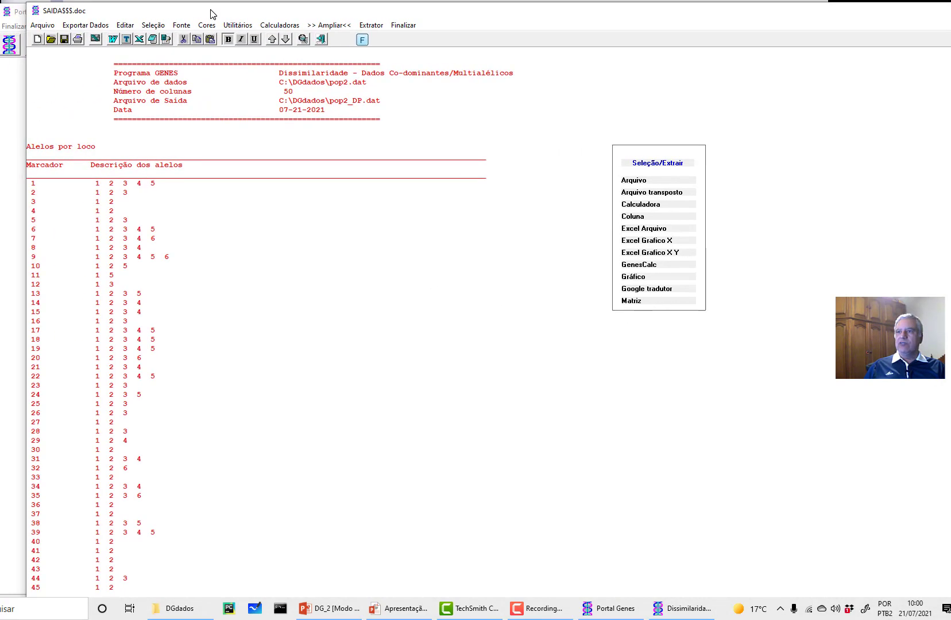
click(272, 40)
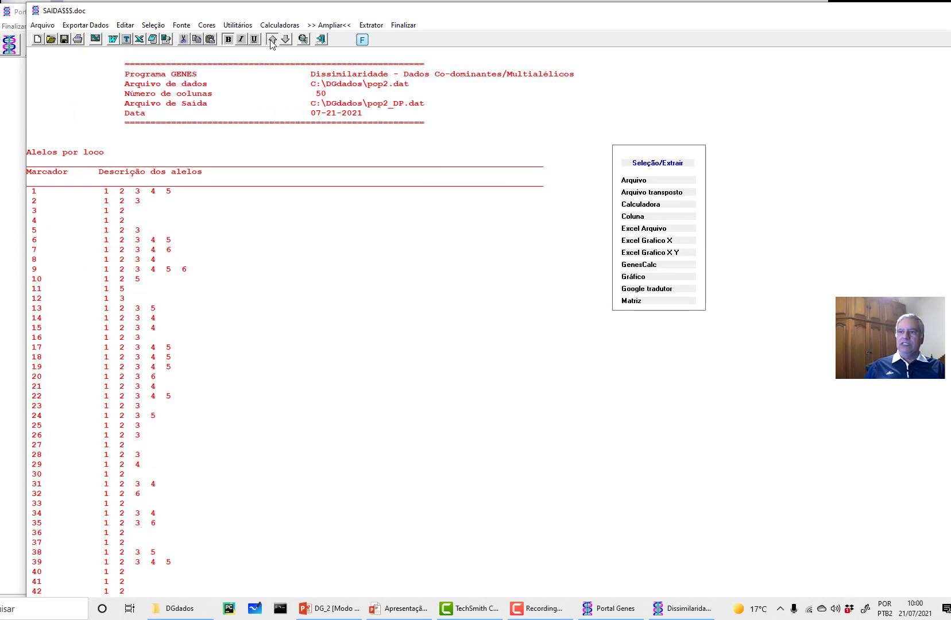
click(272, 40)
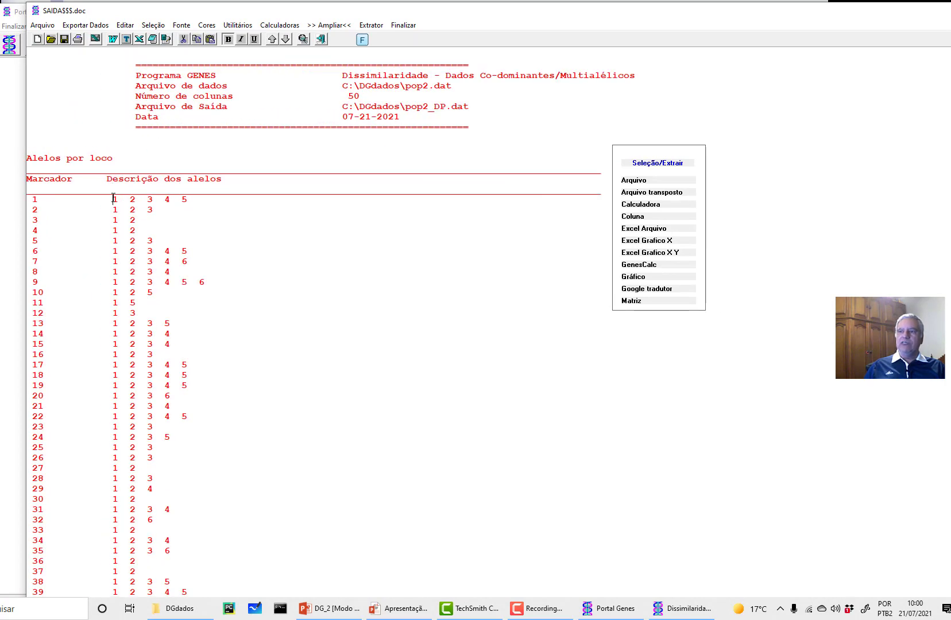
Examine the allele descriptions of markers 1, 2 and 3 in the report's alleles-per-locus table
drag(113, 198, 197, 200)
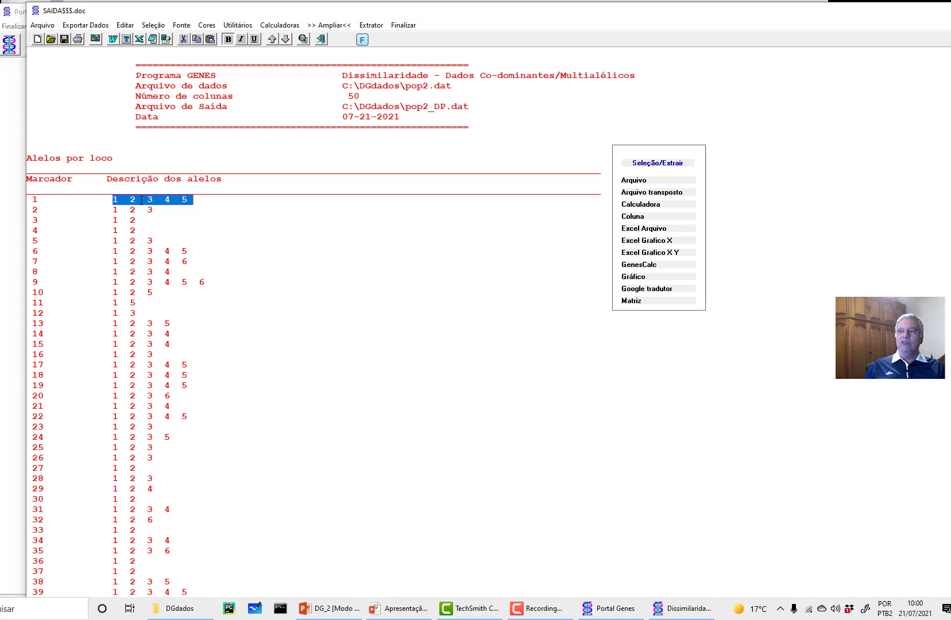
drag(112, 206, 167, 208)
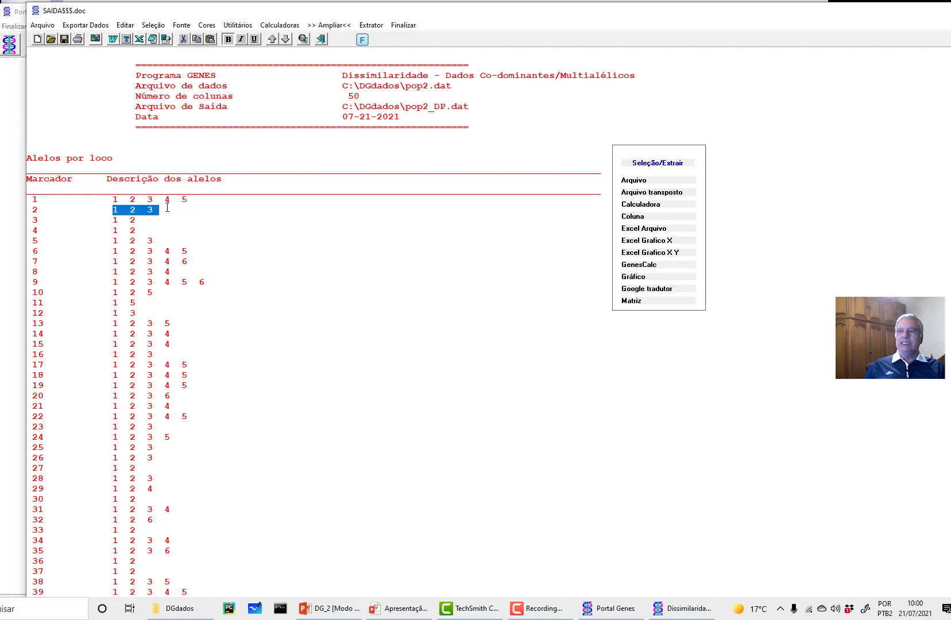
drag(113, 219, 142, 220)
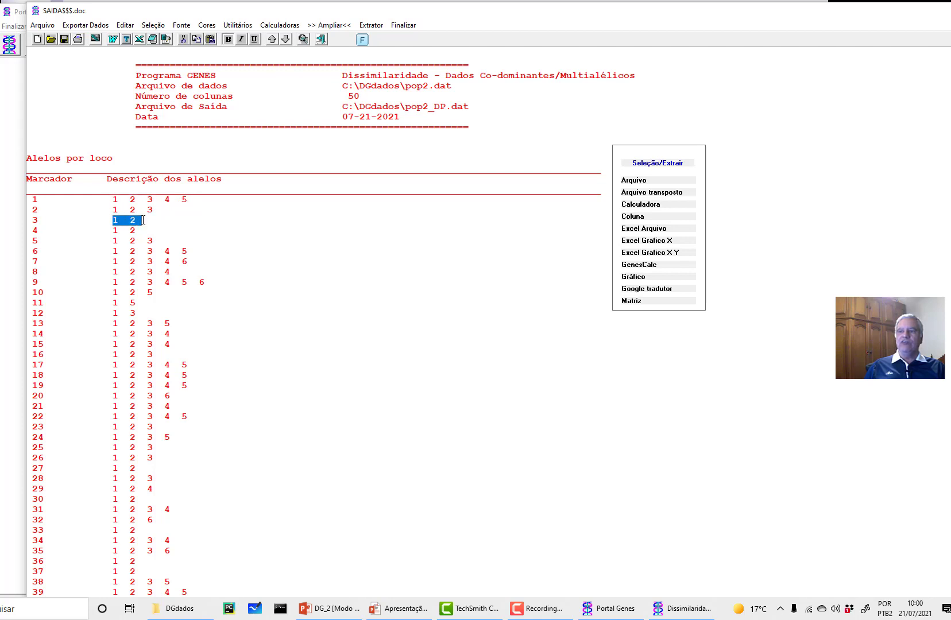
Review common alleles, number of loci, similarity and dissimilarity for the accession pairs, starting with accessions 1 and 2, and close the report
scroll(271, 253, down, 15)
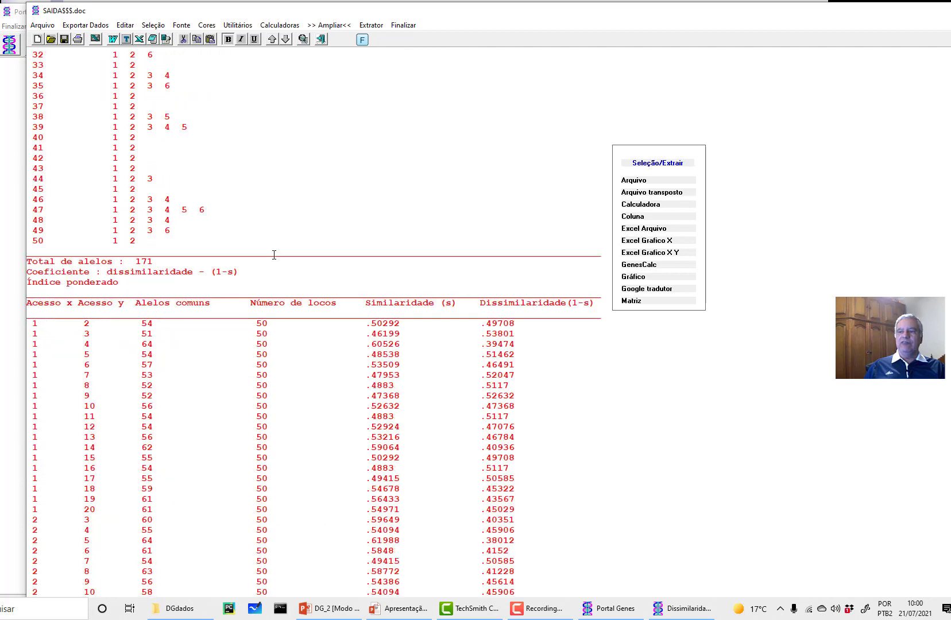
scroll(274, 254, down, 5)
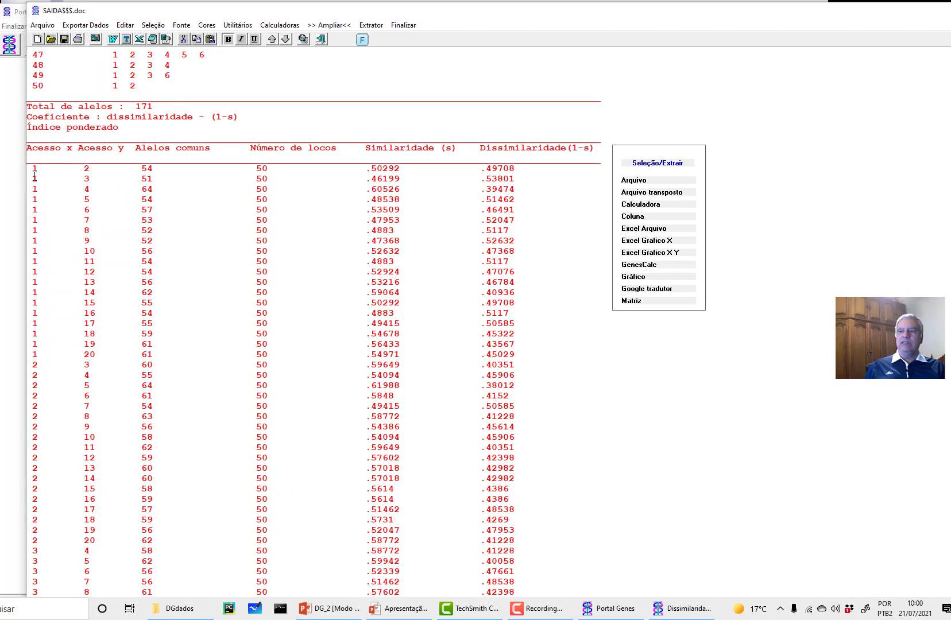
drag(36, 169, 100, 166)
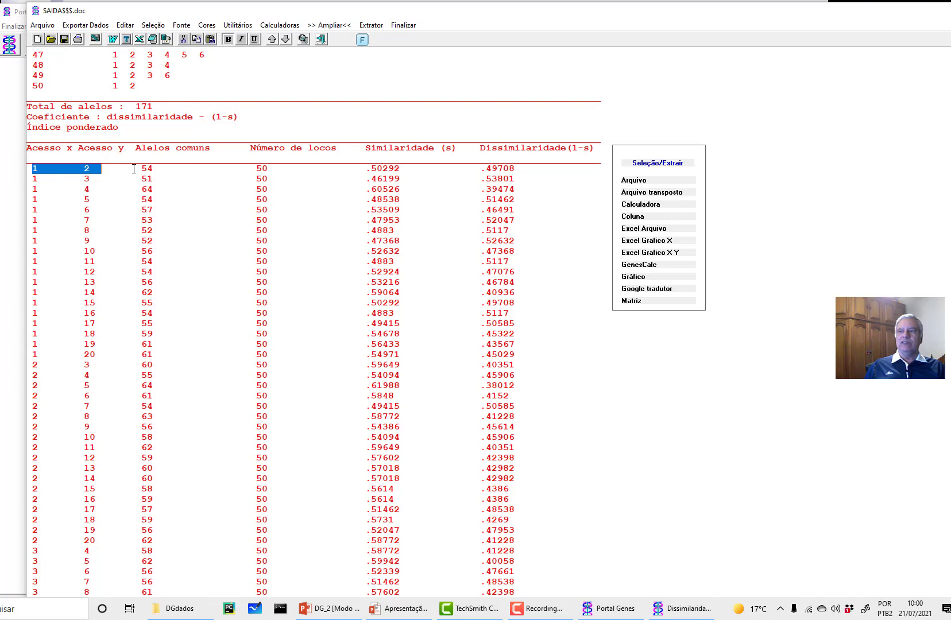
drag(135, 168, 164, 173)
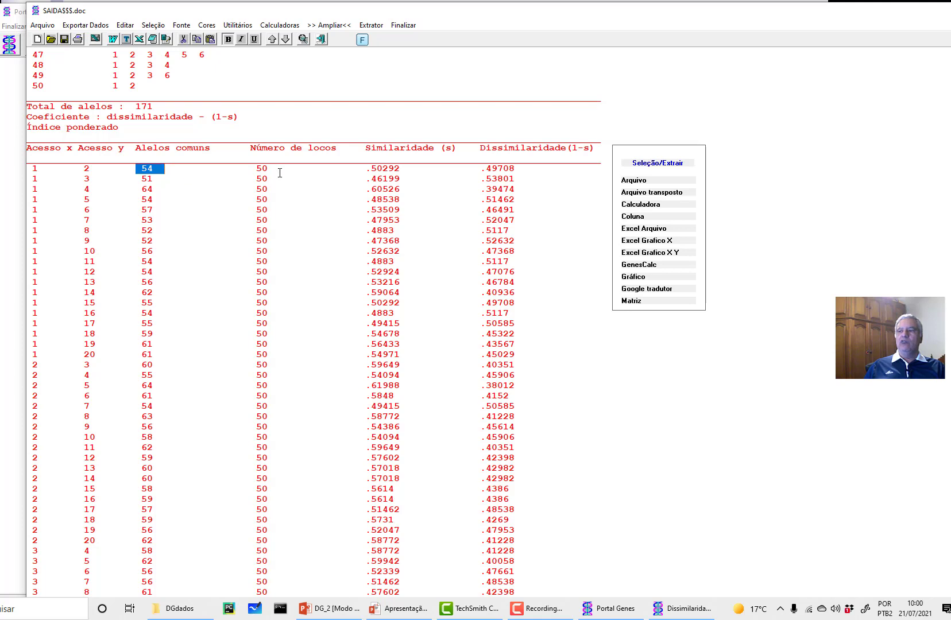
drag(258, 168, 277, 169)
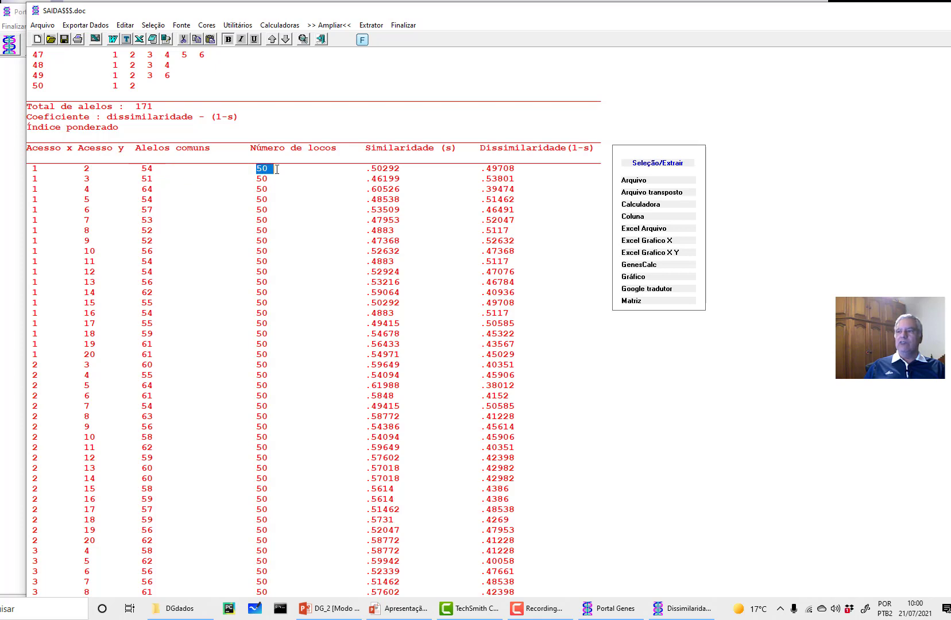
drag(366, 168, 404, 171)
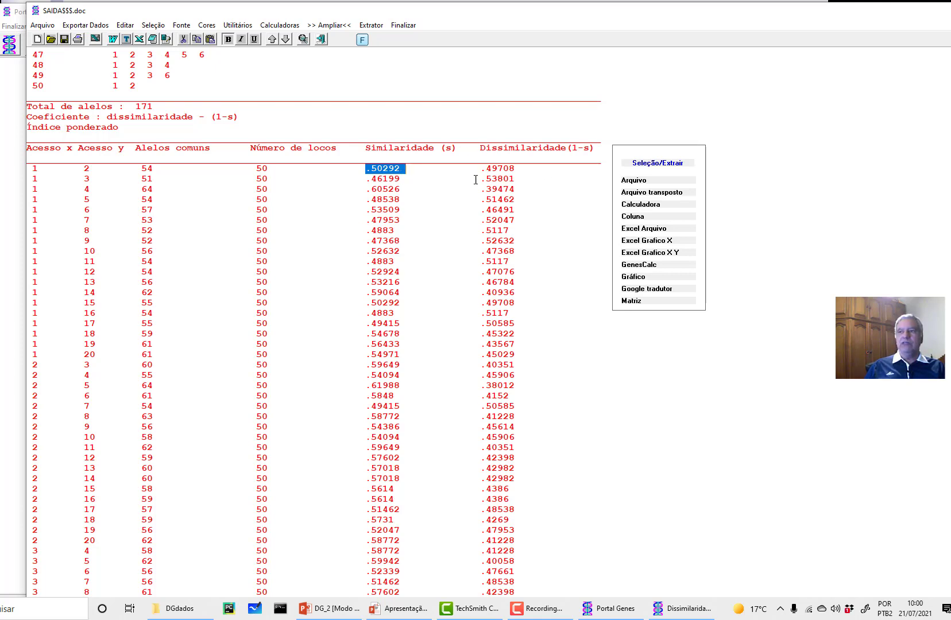
scroll(474, 180, down, 13)
scroll(470, 180, down, 19)
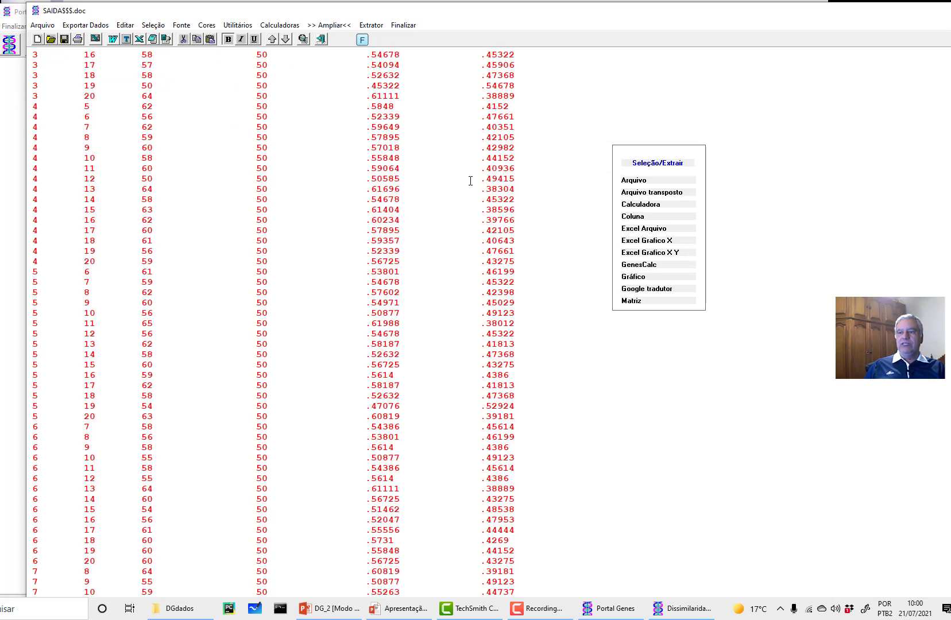
click(411, 25)
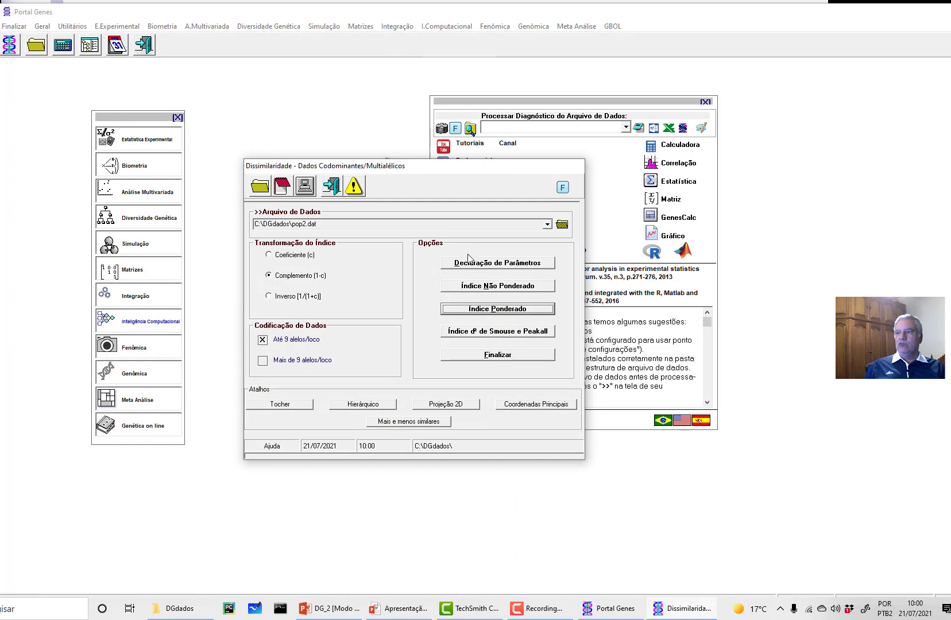
Open the diagnosis of the output matrix file pop2_DP.dat from the parameter declaration and inspect the zero diagonal in its raw data
click(471, 264)
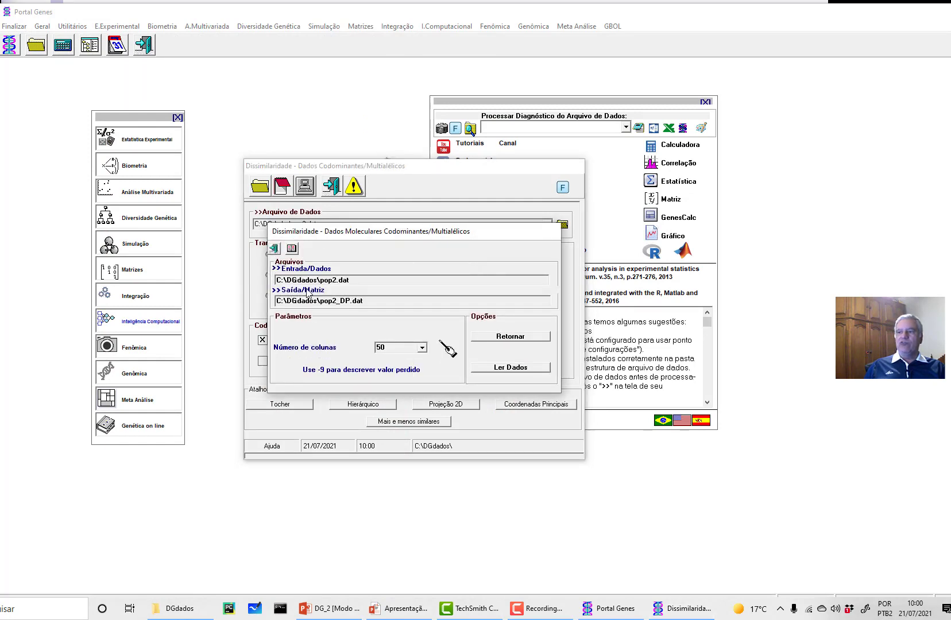
key(Return)
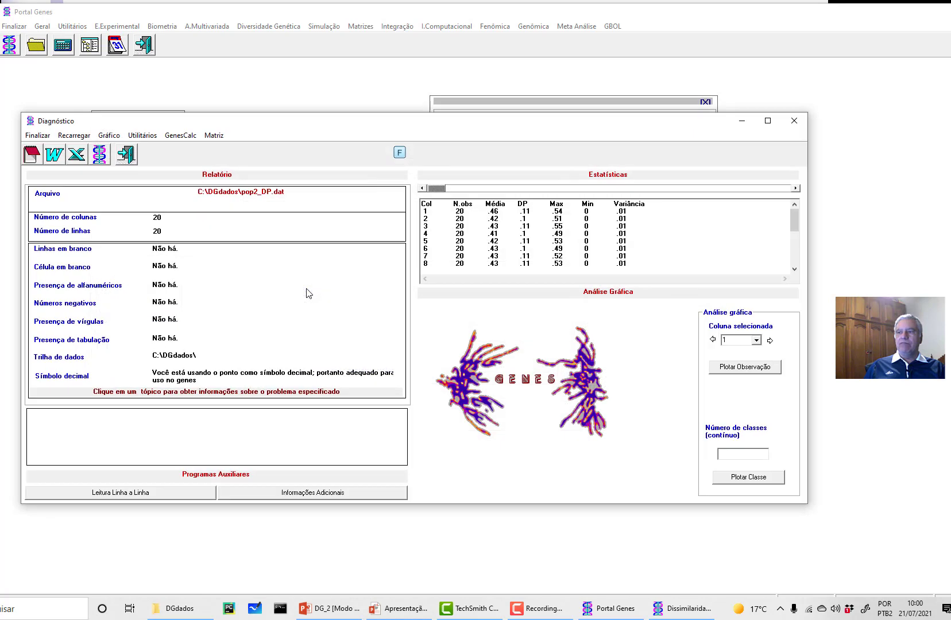
click(31, 154)
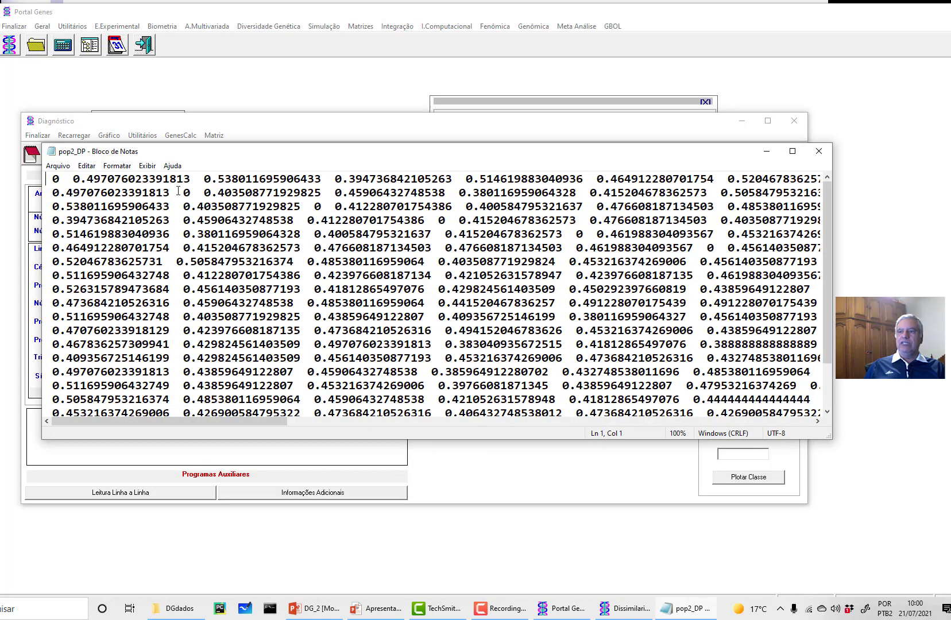
click(322, 210)
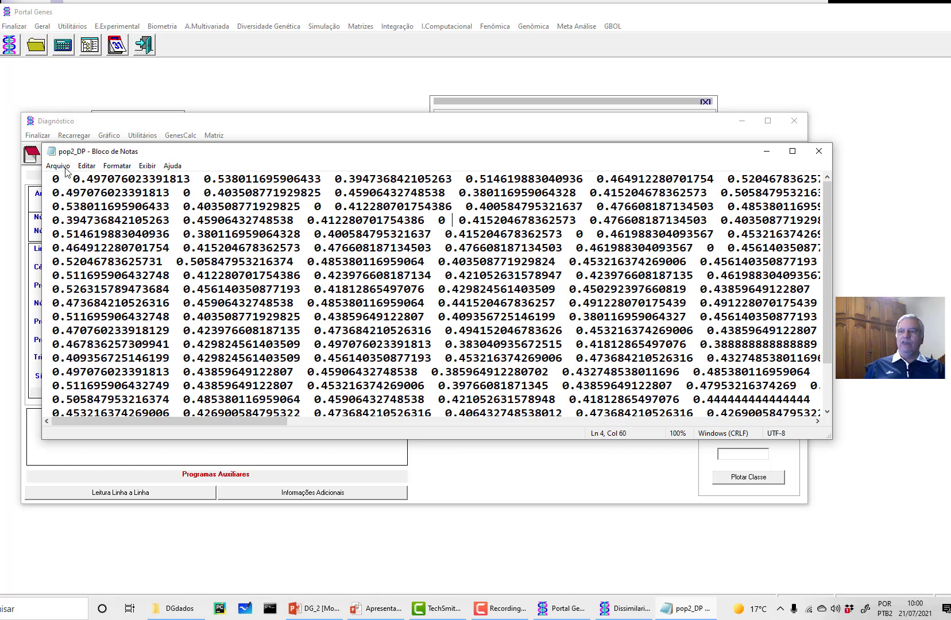
Close the raw matrix data, its diagnosis, the parameter declaration and the dissimilarity procedure, and exit to the slide show
click(819, 151)
click(124, 160)
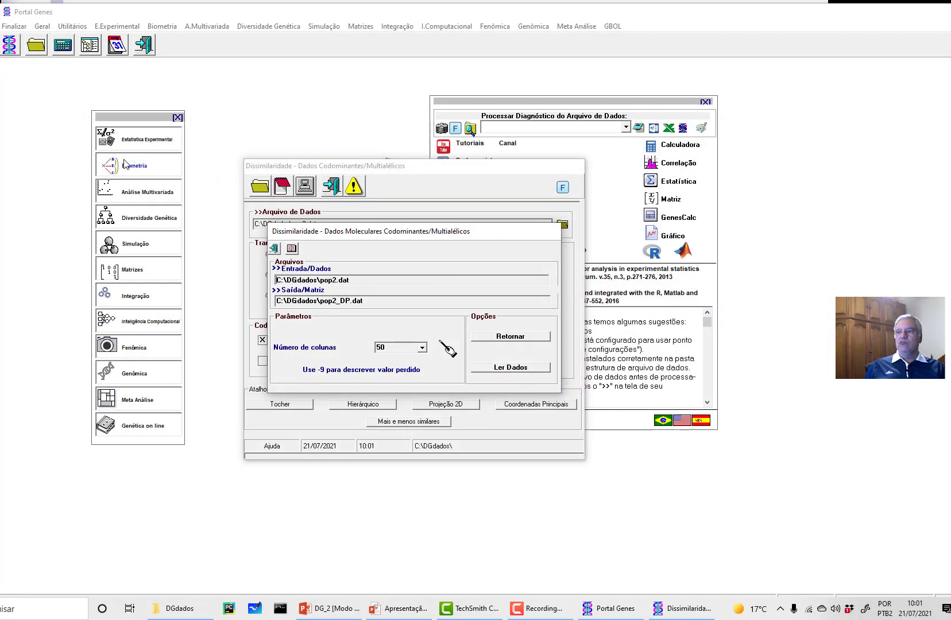
click(515, 338)
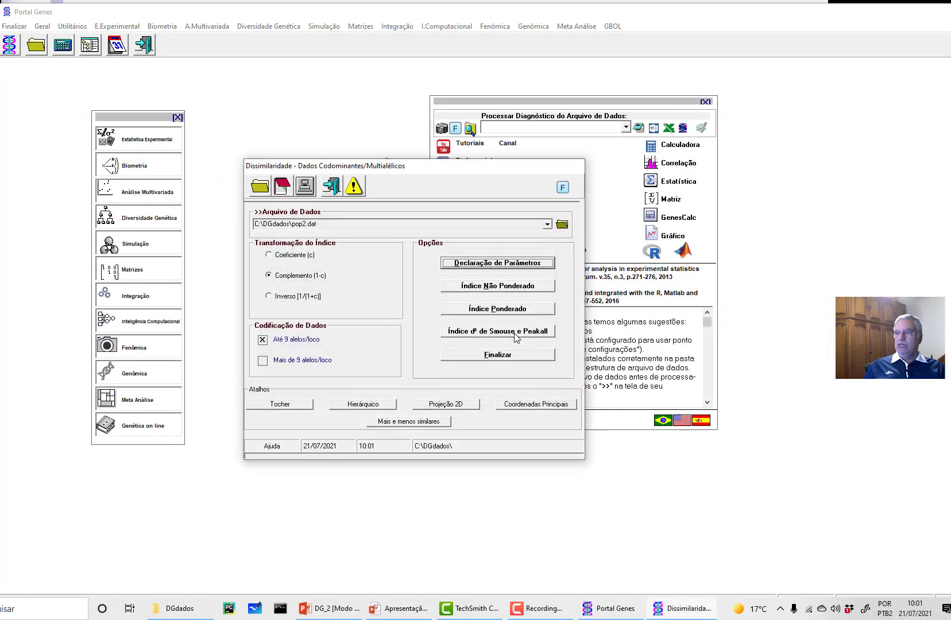
click(333, 186)
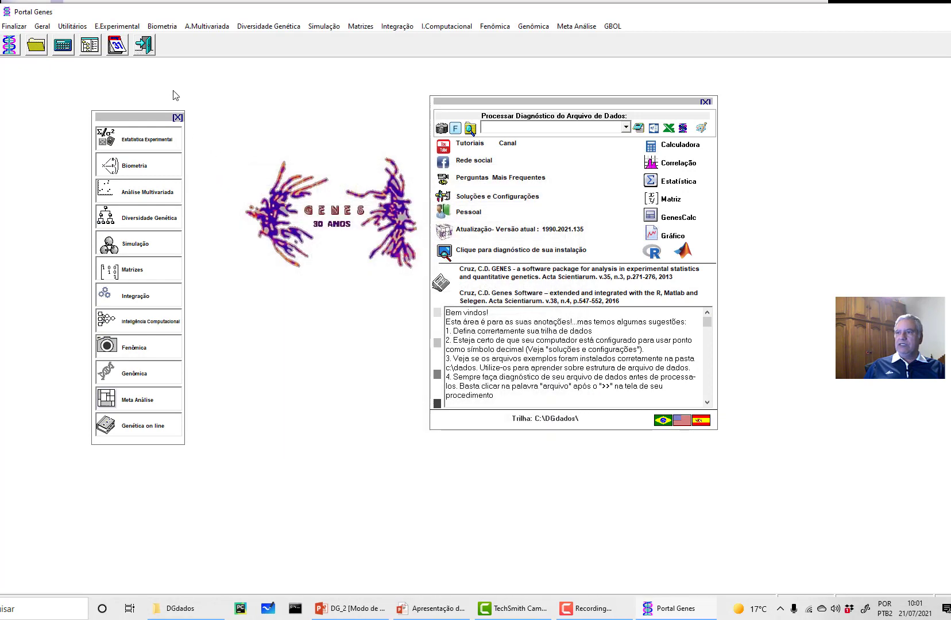
click(143, 44)
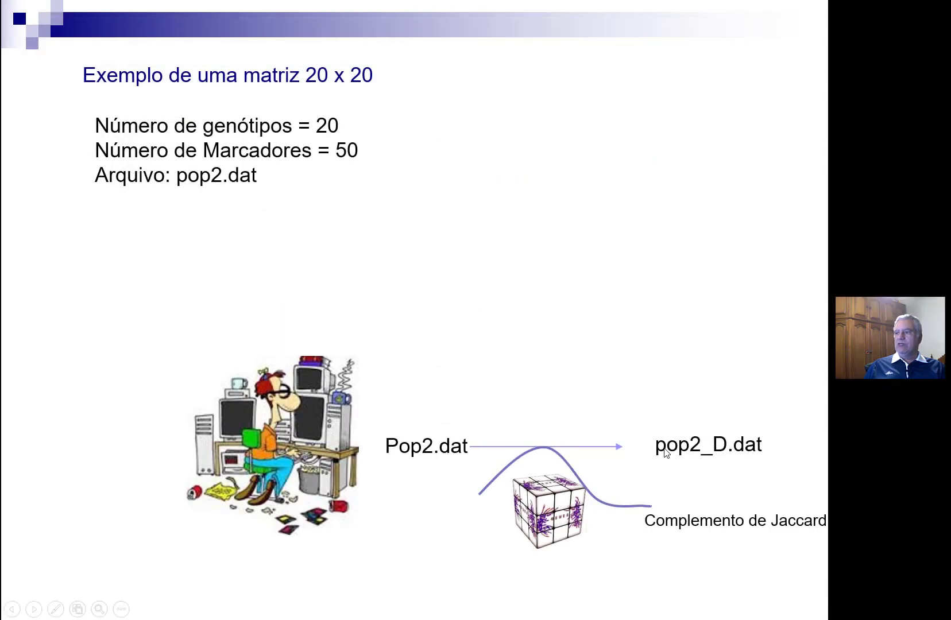
Cross out "Complemento de Jaccard" on the slide with the red pen and advance to the clustering methods slide
click(54, 610)
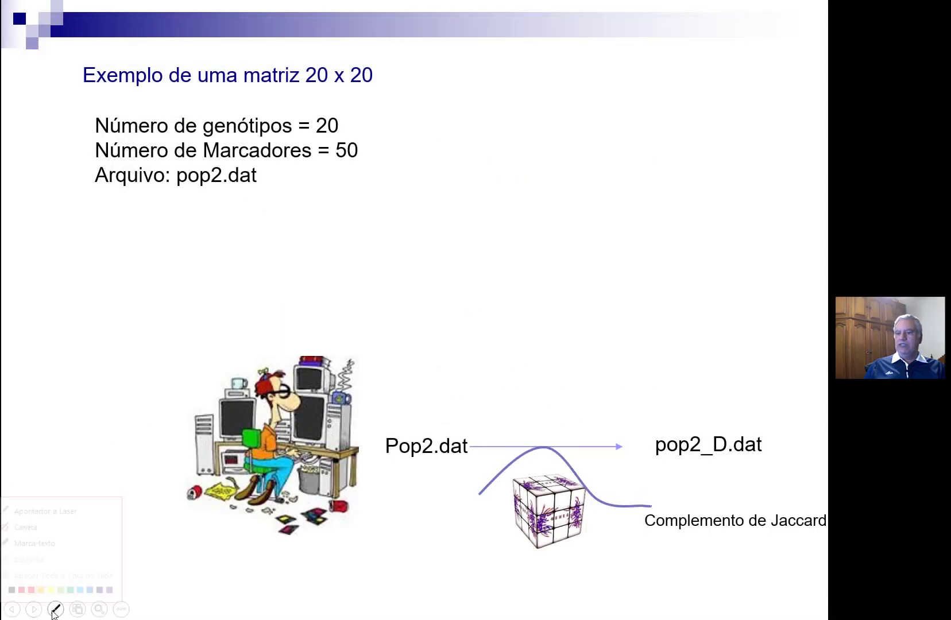
click(56, 518)
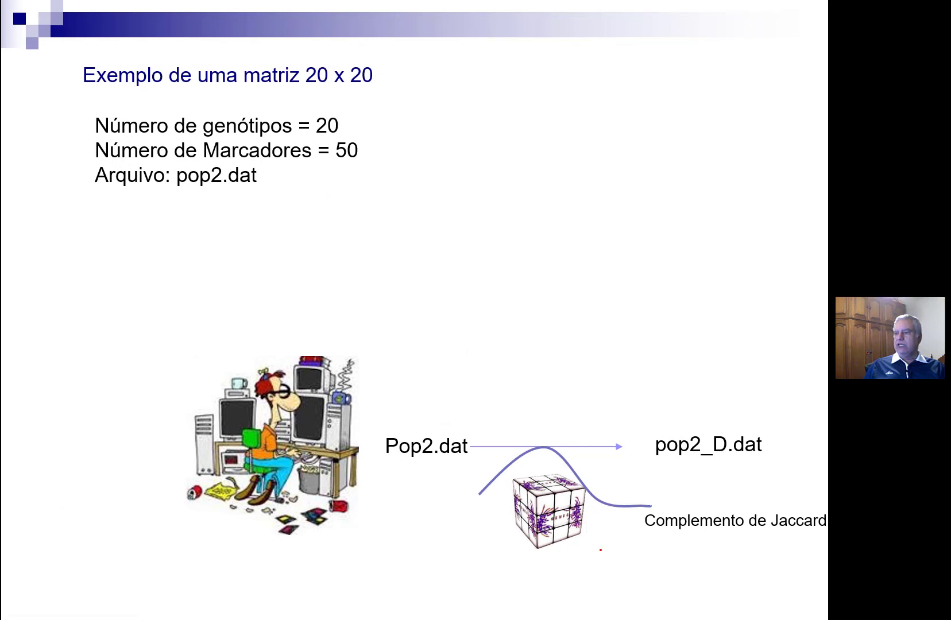
mouse_move(688, 504)
mouse_down()
mouse_move(768, 531)
mouse_move(810, 525)
mouse_up()
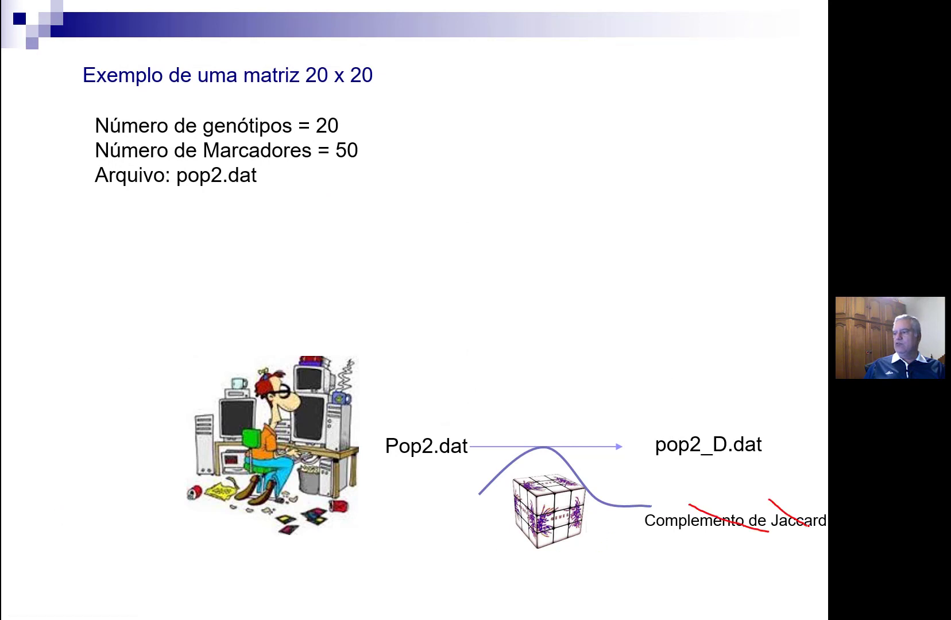
mouse_move(679, 508)
mouse_down()
mouse_move(694, 528)
mouse_move(743, 514)
mouse_move(758, 530)
mouse_up()
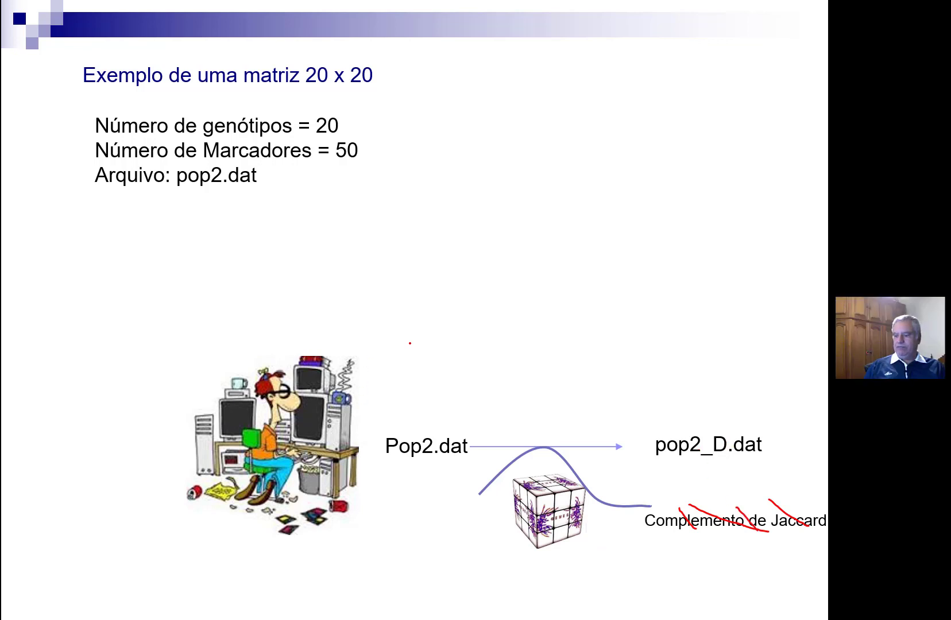
key(Right)
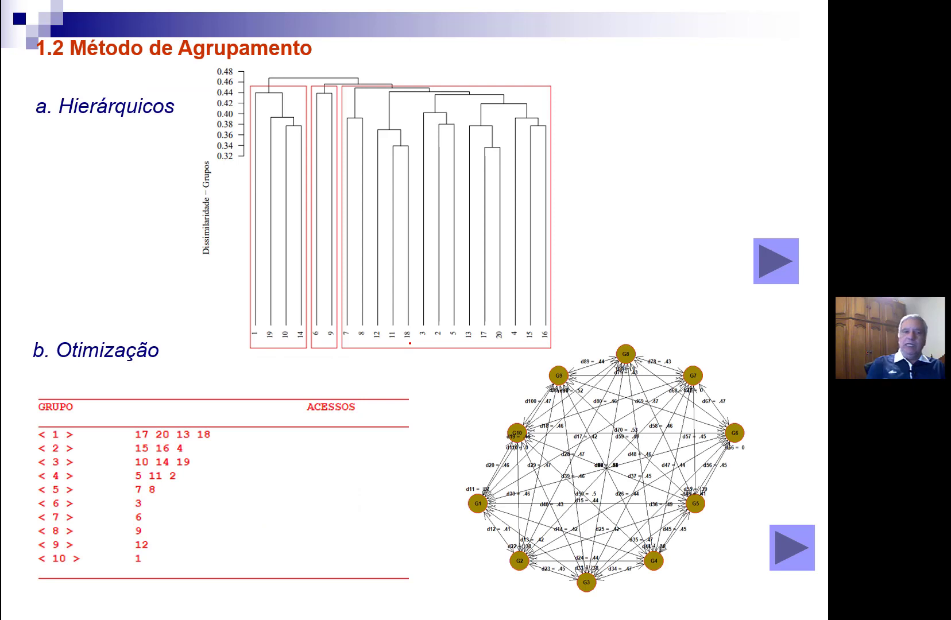
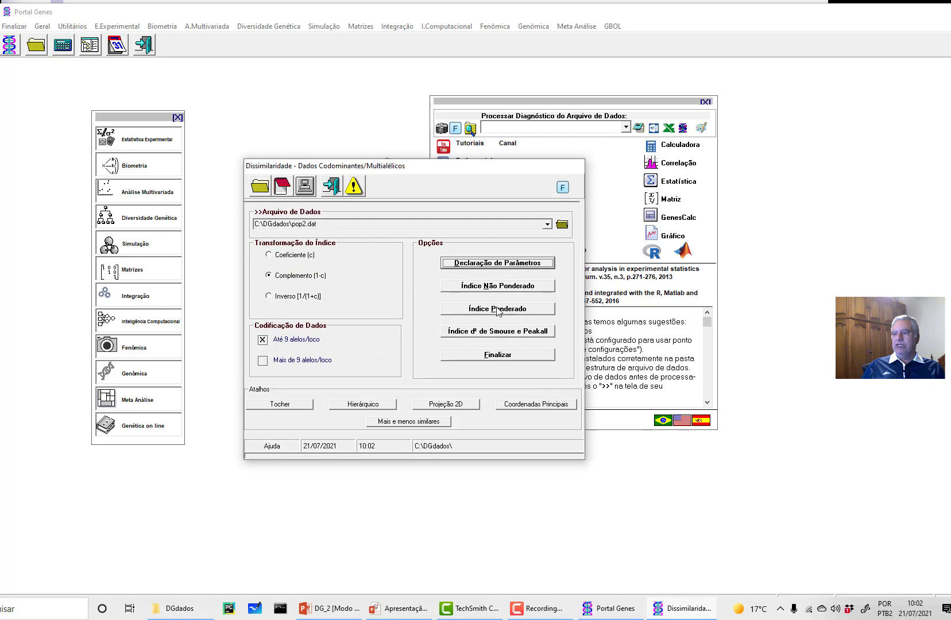
Recompute the weighted index for pop2.dat with the complement (1-c) transformation, close its report and open the Tocher optimization clustering
click(498, 310)
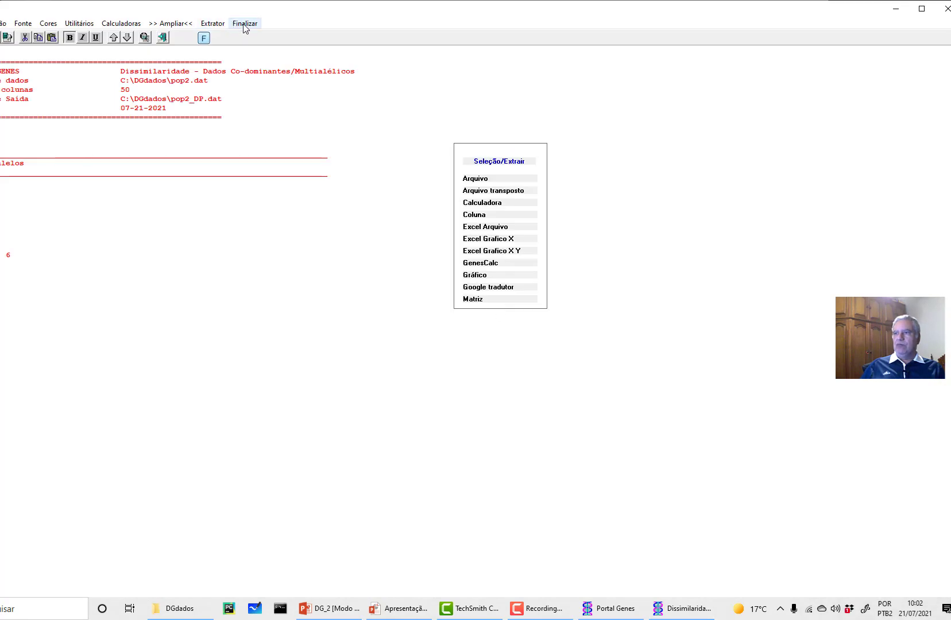
click(245, 24)
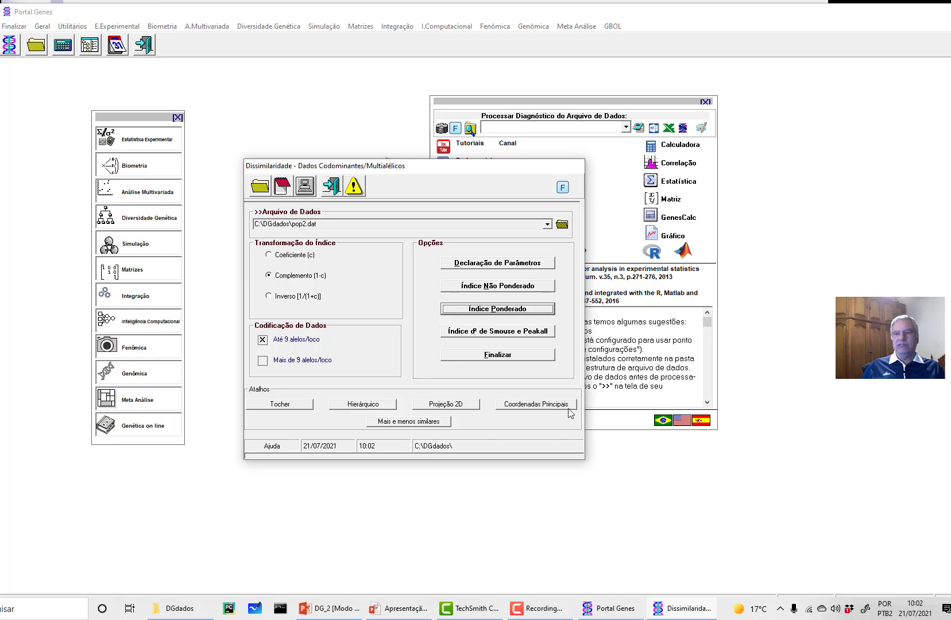
click(297, 405)
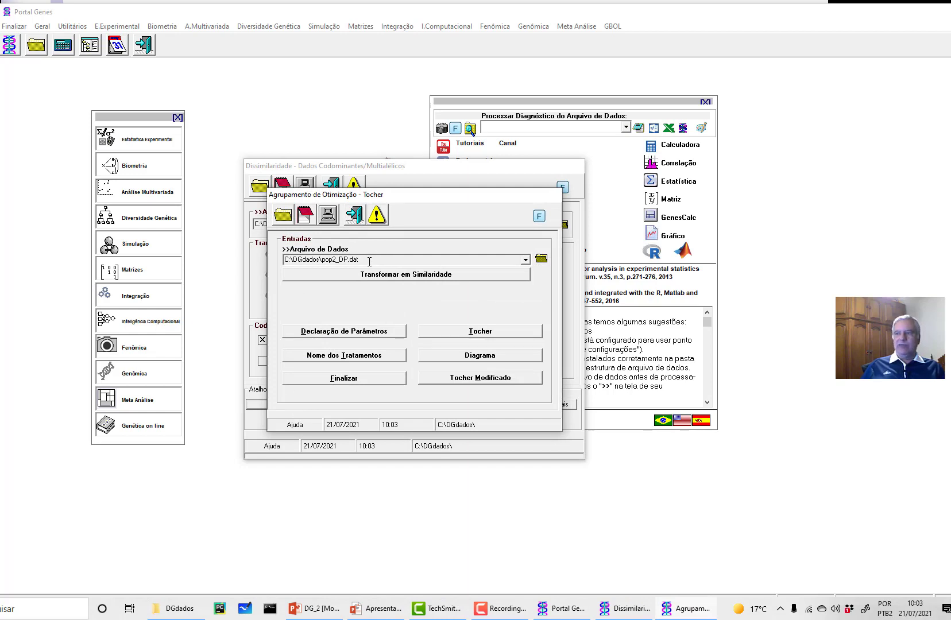
Check the diagnosis of pop2_DP.dat and accept the Tocher parameters with a matrix dimension of 20
click(339, 255)
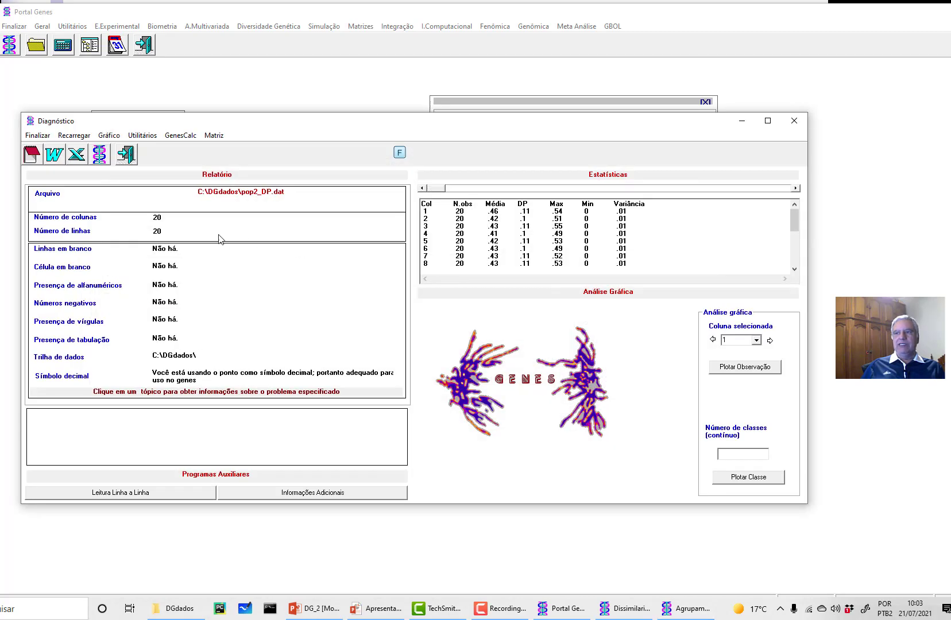
click(126, 155)
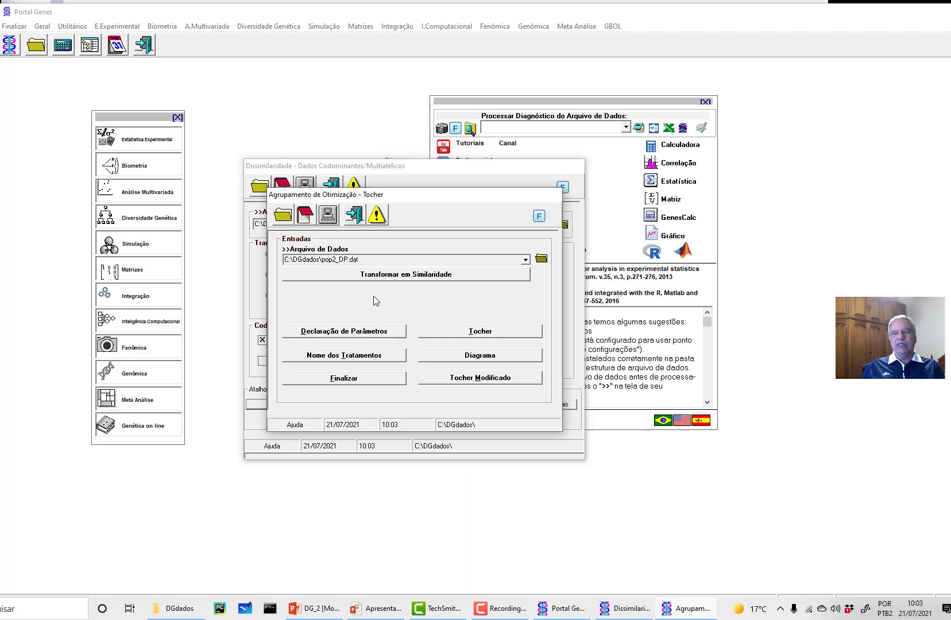
click(356, 330)
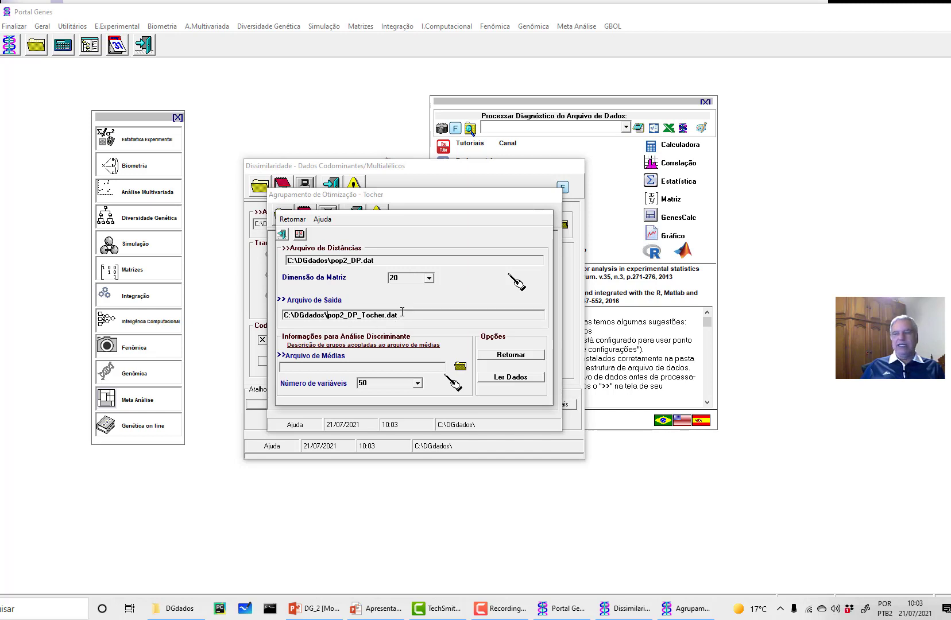
click(497, 354)
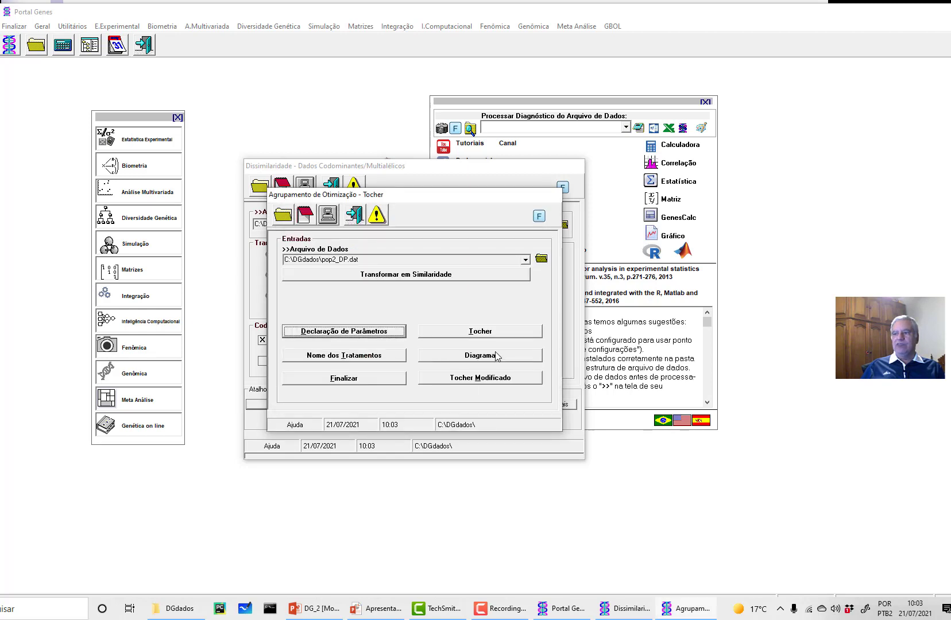
Name the treatments G1 to G20 using the prefix G
click(390, 356)
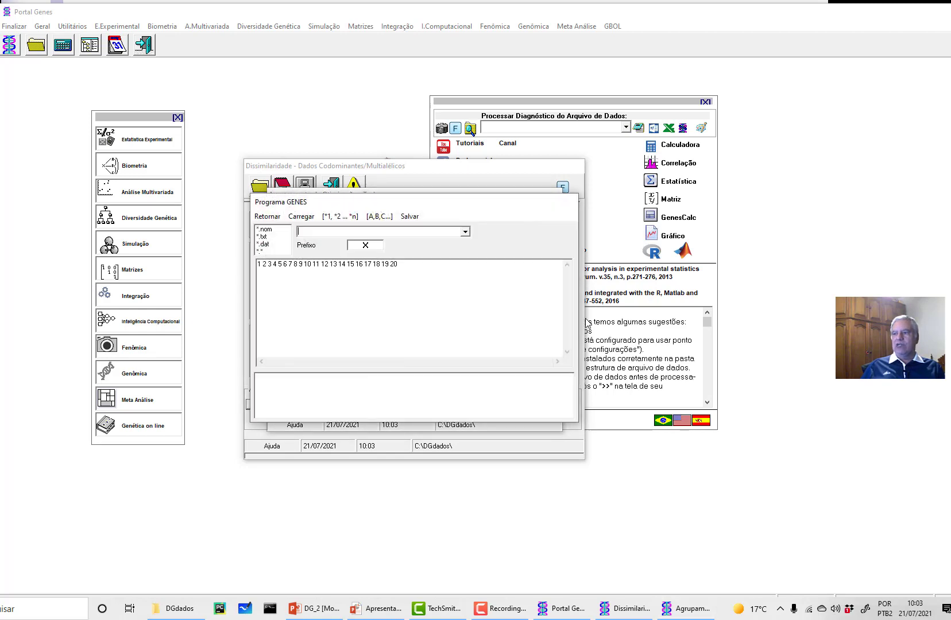
drag(375, 245, 345, 244)
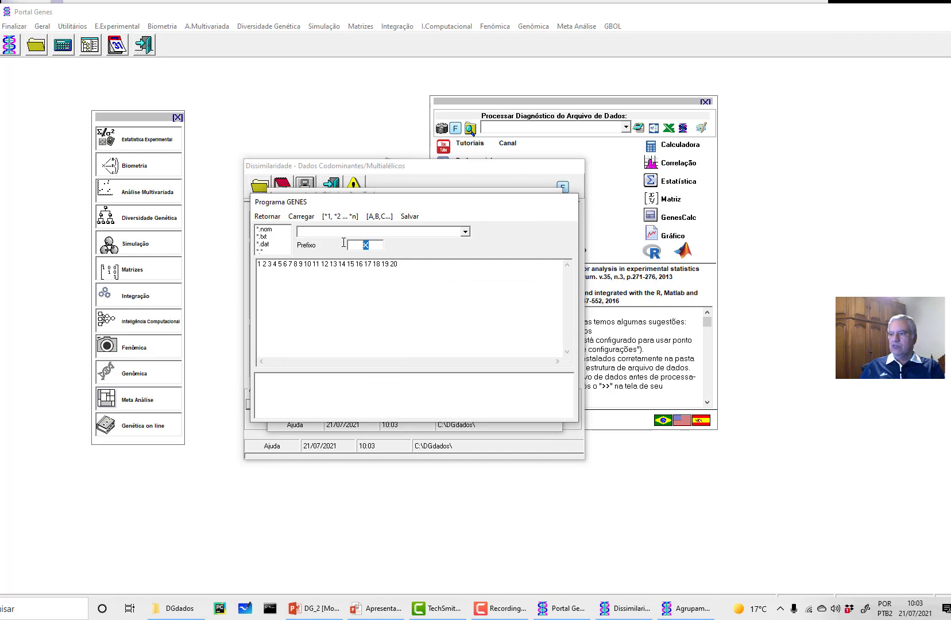
text(G)
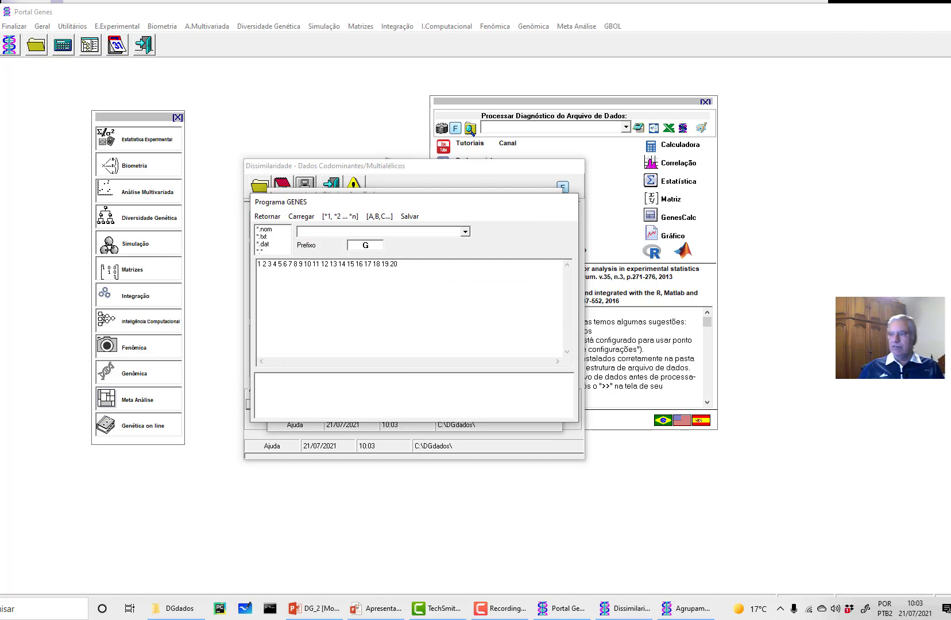
click(340, 216)
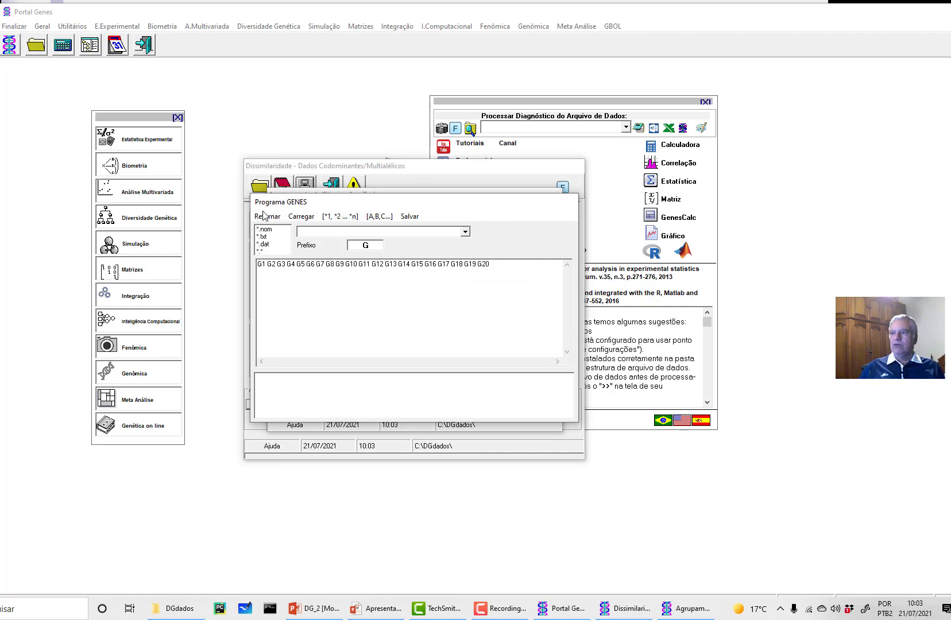
click(263, 216)
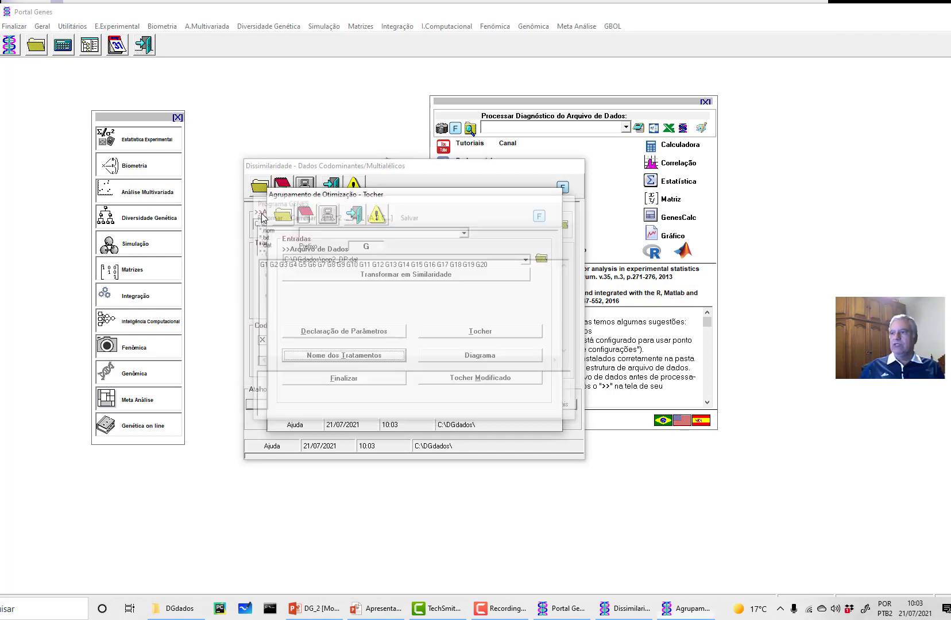
Run the Tocher clustering on all 20 accessions, bring the report fully into view and adjust its text size
click(502, 331)
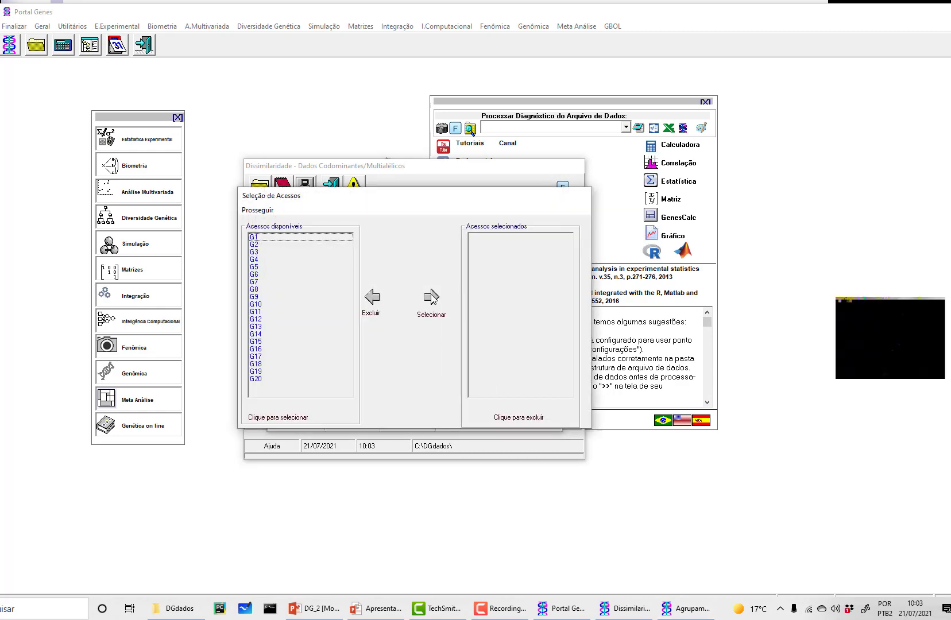
click(431, 297)
click(257, 209)
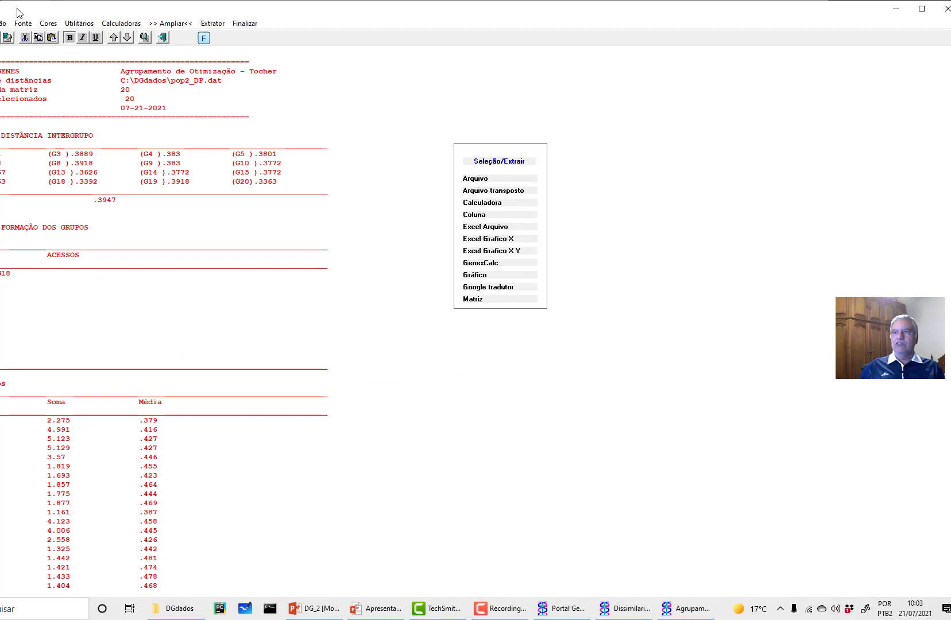
drag(14, 7, 159, 8)
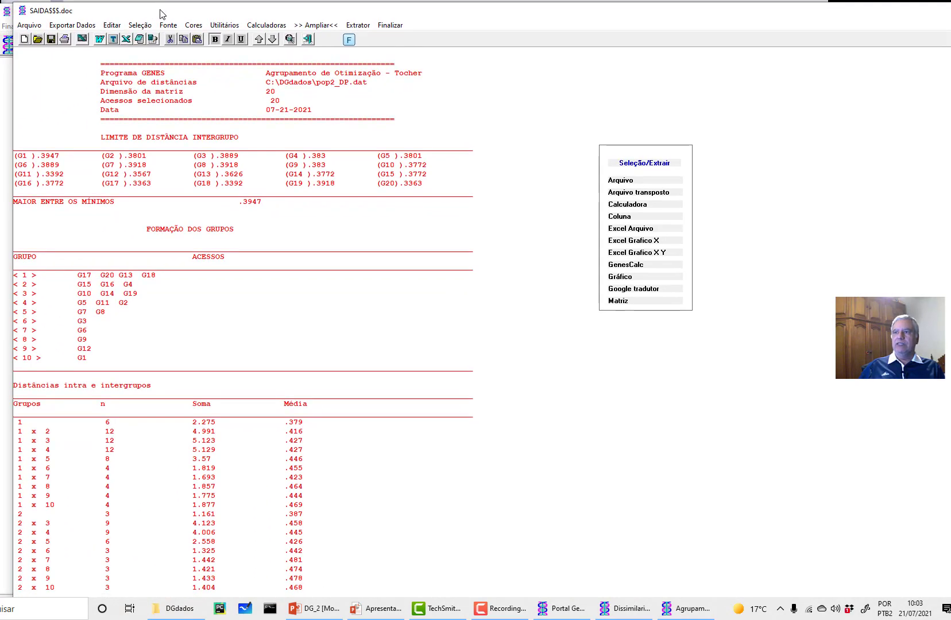
click(258, 40)
click(258, 40)
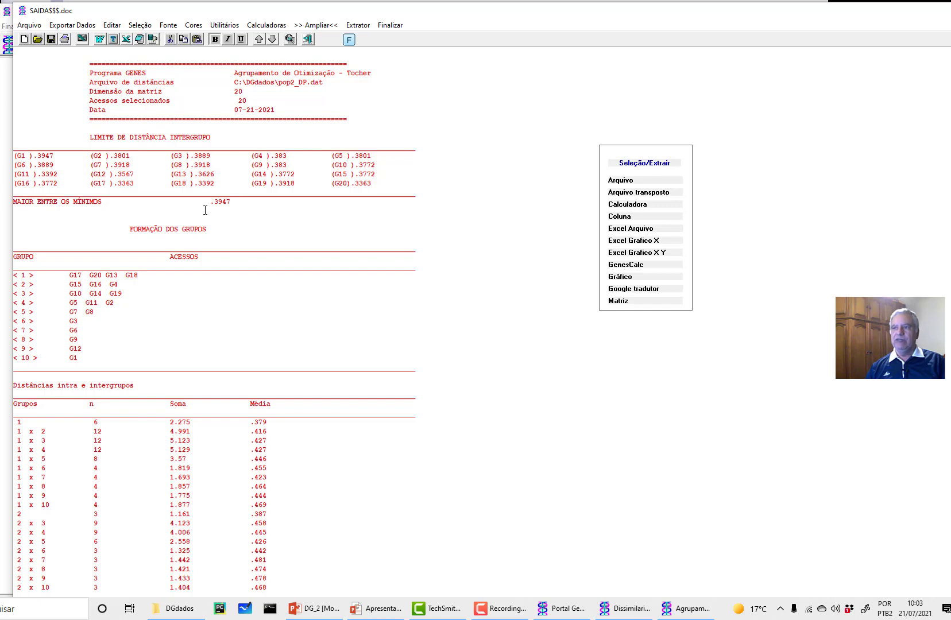
Highlight the largest minimum distance and accessions G17, G20 and G13 of group 1, and enlarge the report text three levels
drag(206, 205, 246, 204)
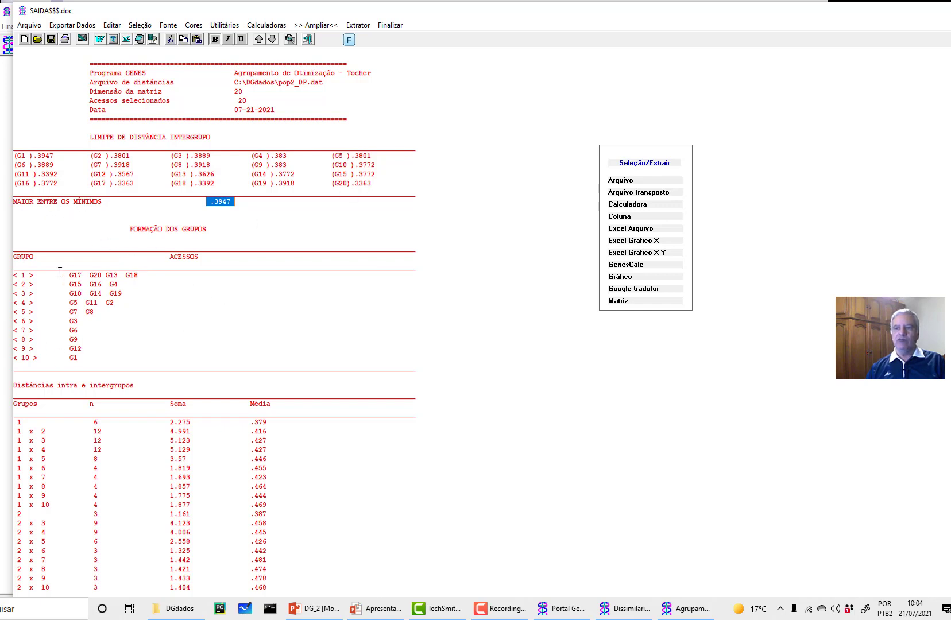
drag(69, 276, 119, 276)
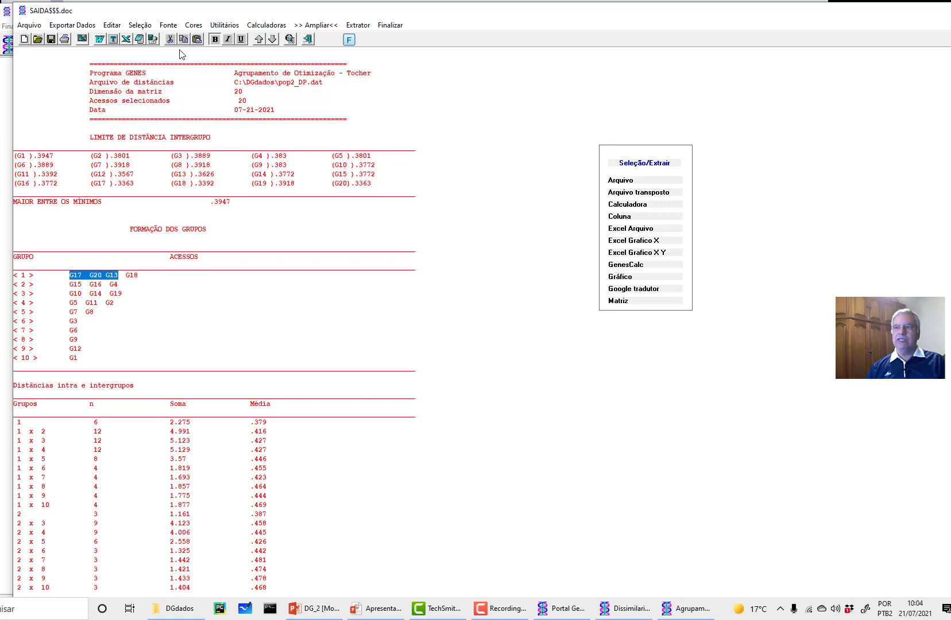
click(259, 39)
click(259, 39)
click(259, 39)
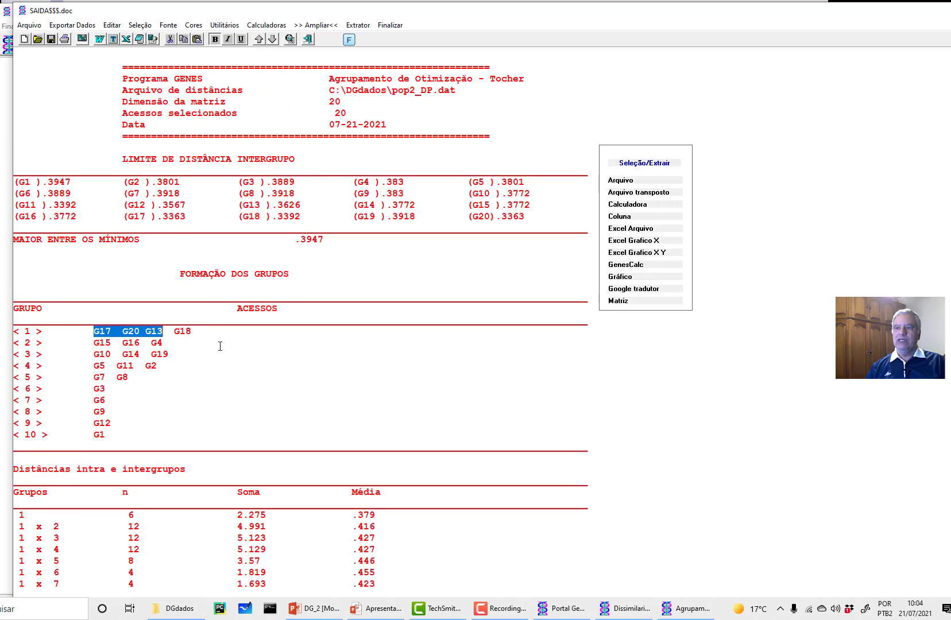
Examine how G18 joins G17, G20 and G13 in group 1 under the largest minimum distance, and review group 2's accessions
drag(169, 331, 95, 331)
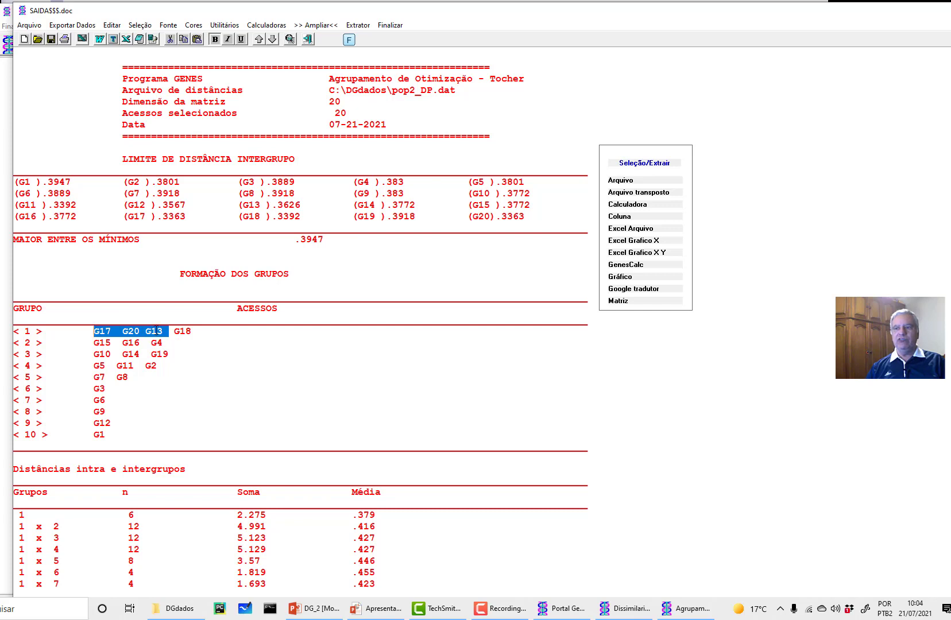
drag(163, 331, 96, 331)
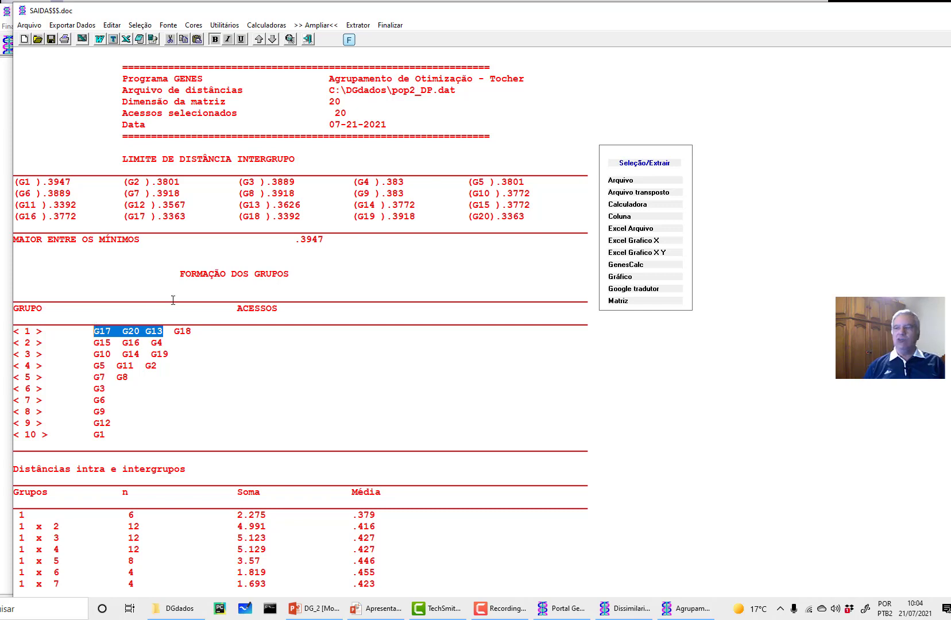
drag(296, 239, 338, 241)
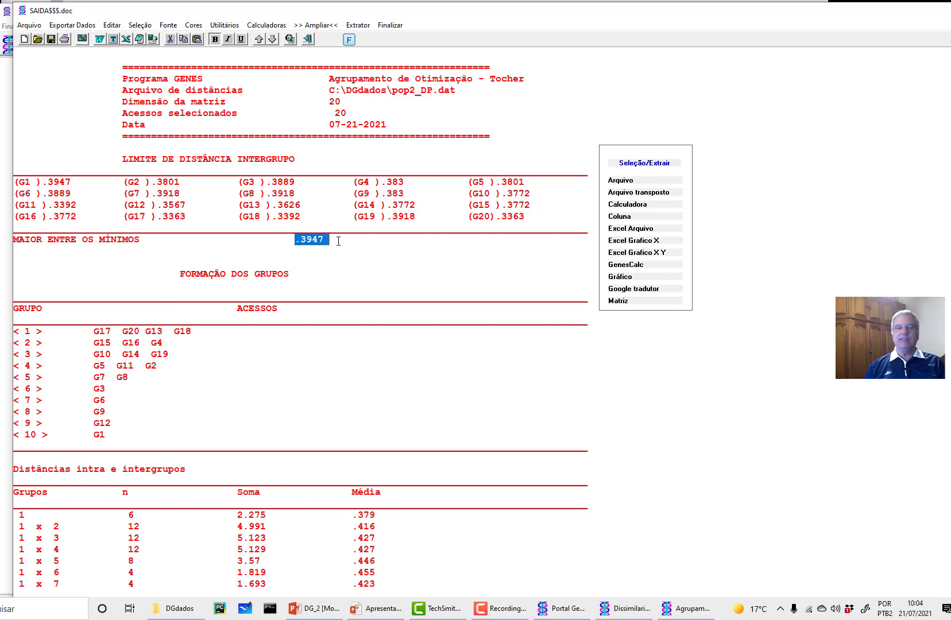
drag(168, 331, 94, 332)
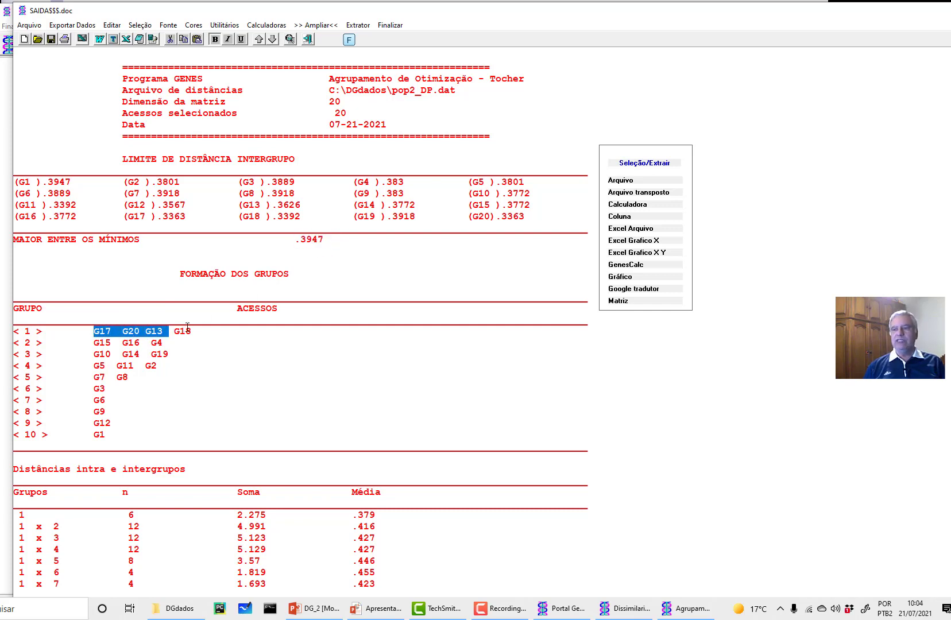
drag(197, 331, 106, 332)
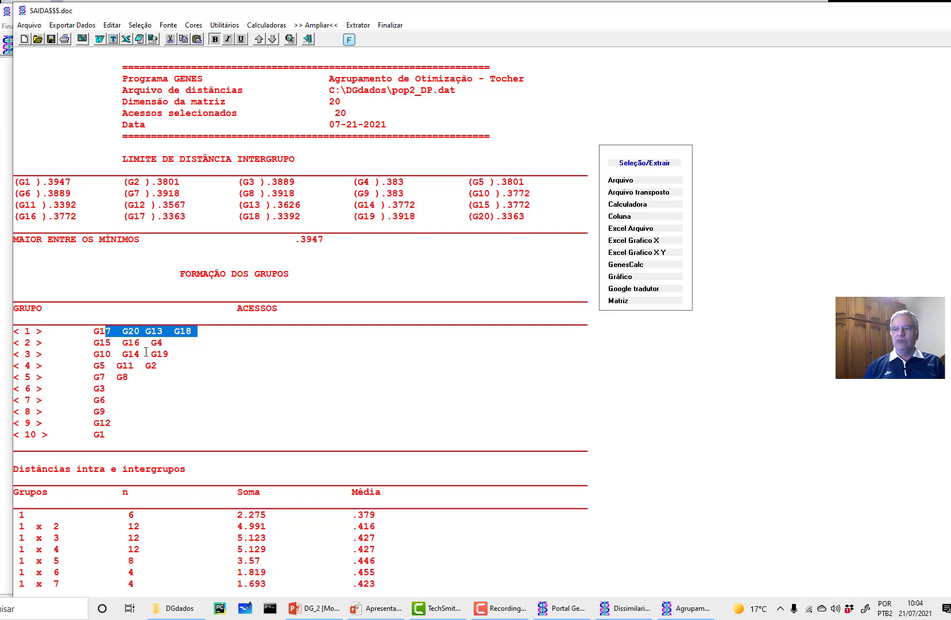
drag(94, 343, 180, 344)
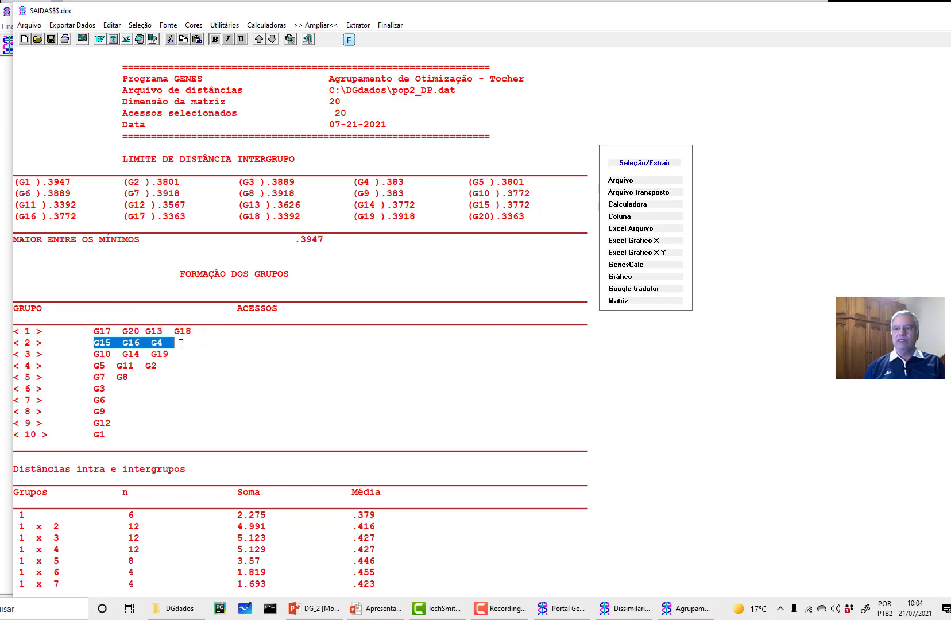
Review the accessions of Tocher groups 3 and 4, and the table of intra- and intergroup distances
drag(94, 351, 172, 355)
click(99, 366)
scroll(207, 393, down, 4)
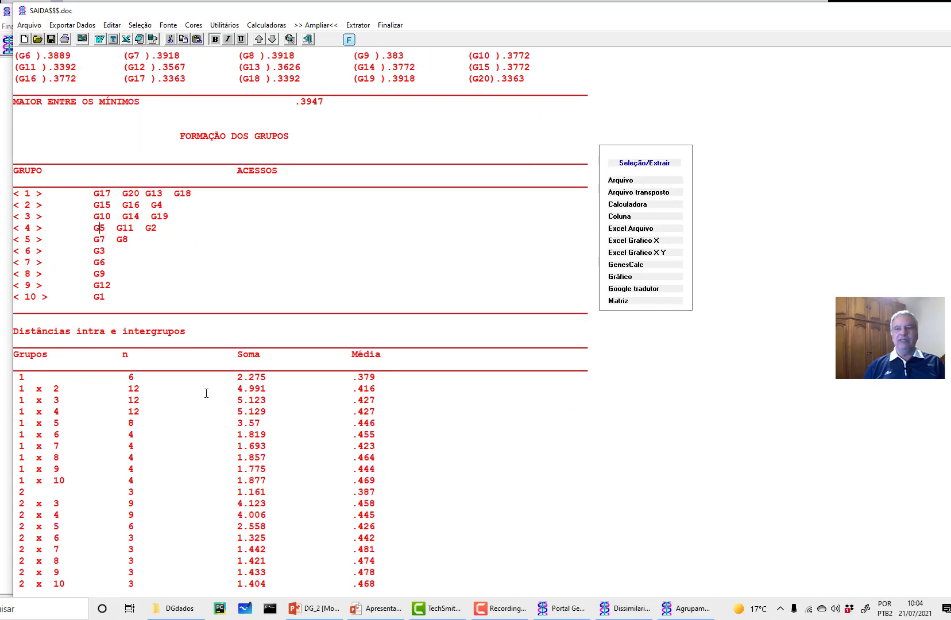
scroll(229, 305, down, 4)
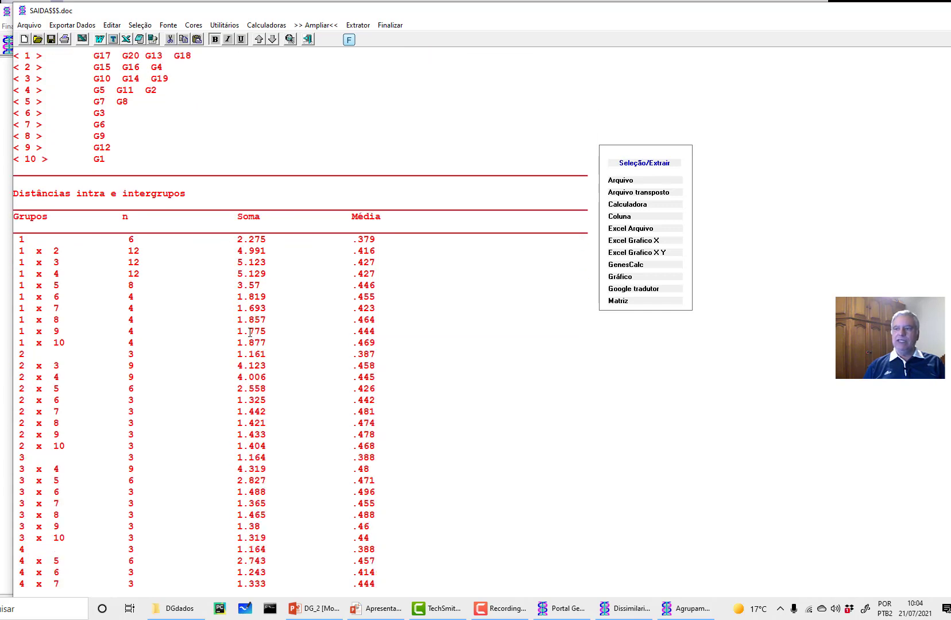
scroll(249, 333, down, 2)
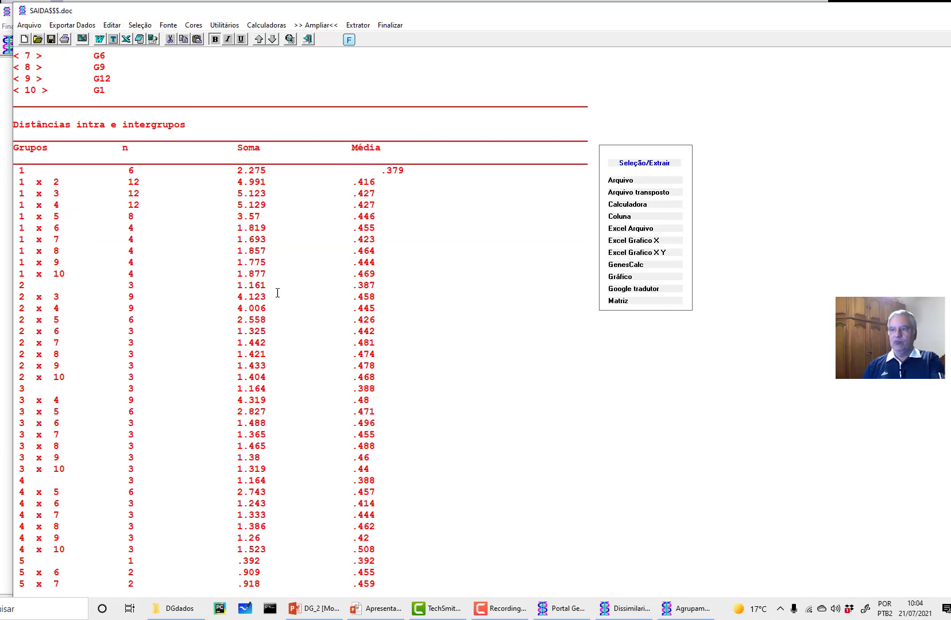
Indent the intragroup means of groups 2, 3 and 4 in the distances table, and close the report
click(350, 285)
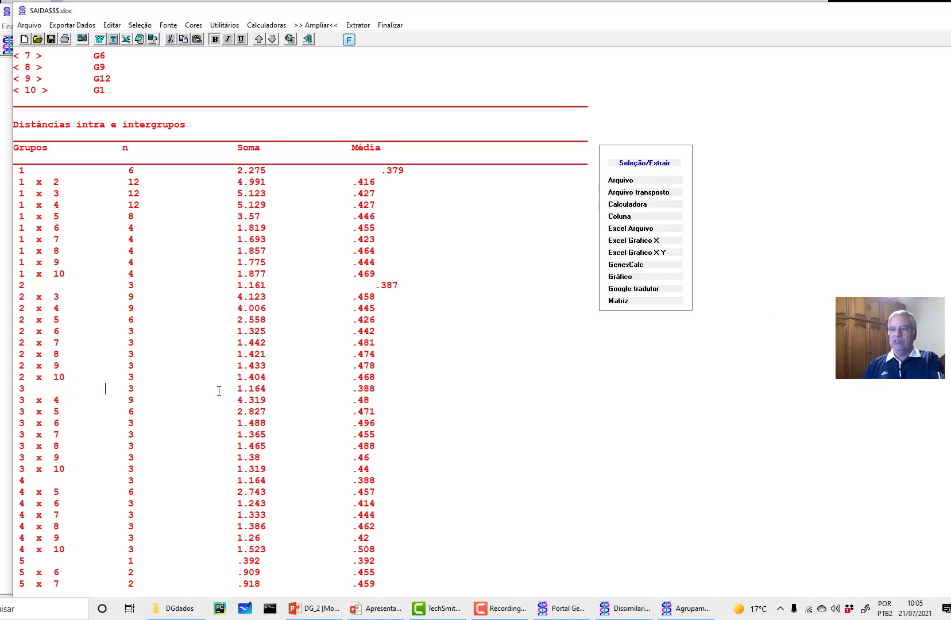
click(346, 389)
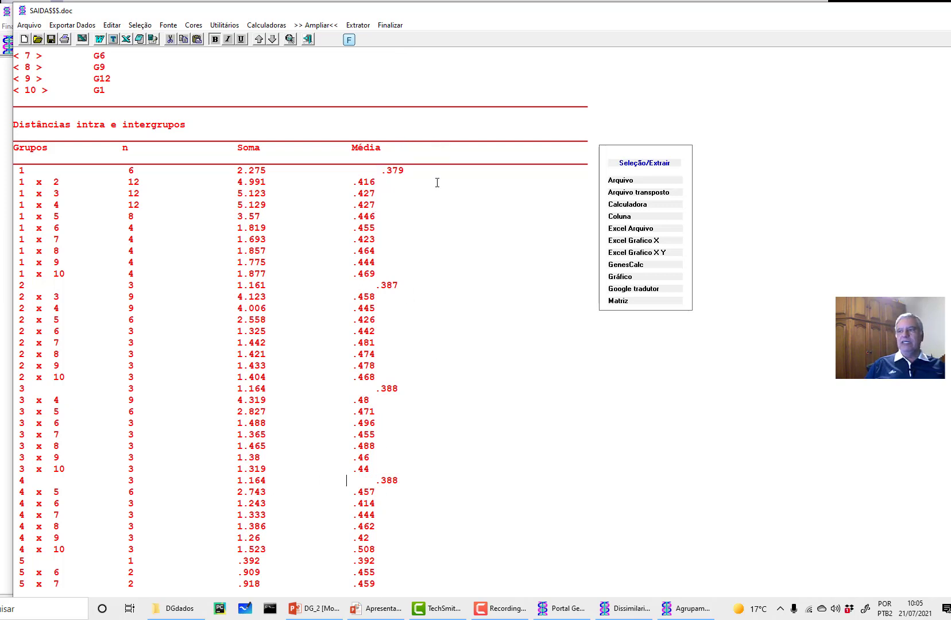
click(390, 24)
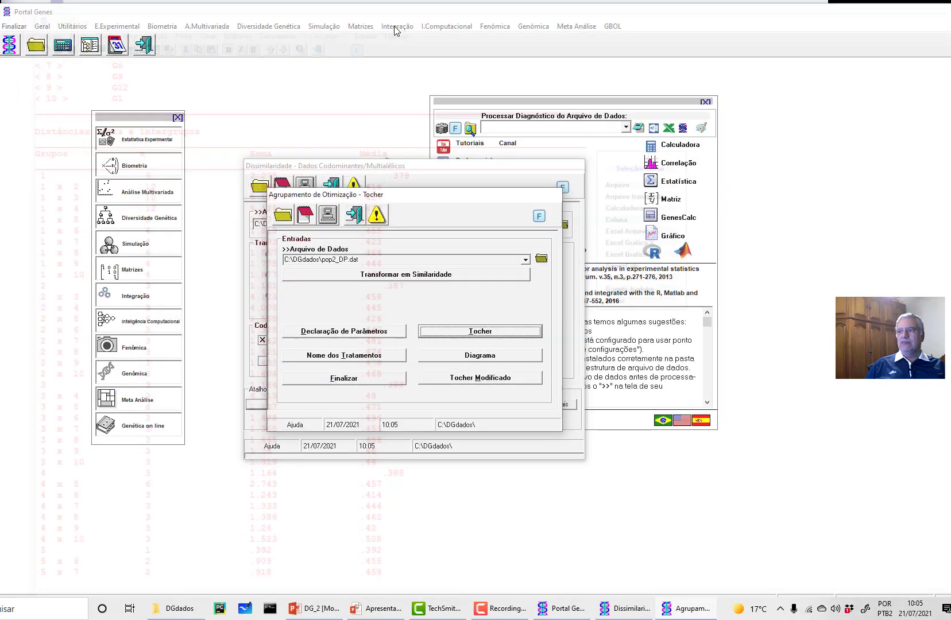
Open the Tocher group distance diagram and spread nodes G10, G9, G8 and G7 outward
click(488, 357)
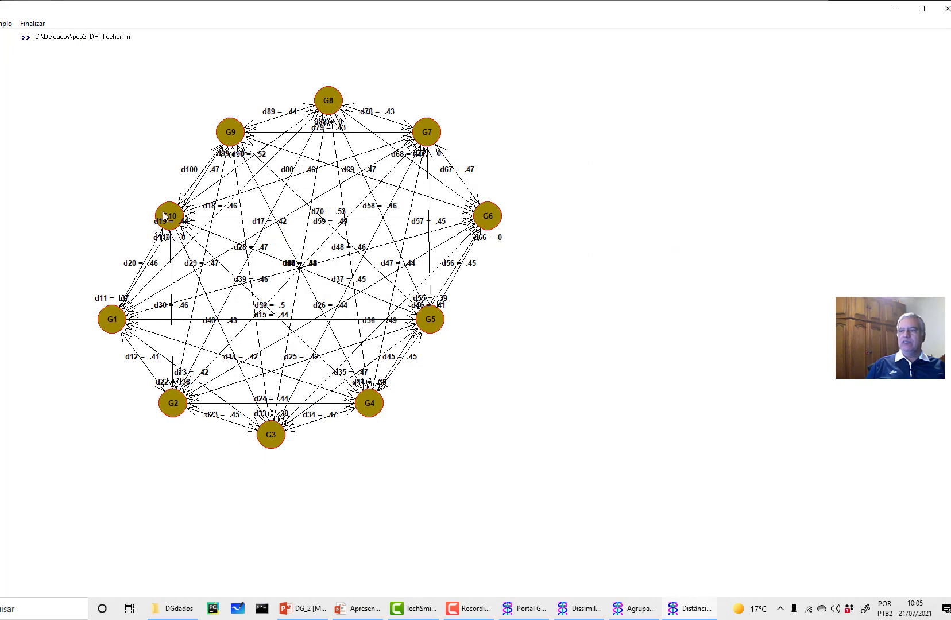
drag(167, 217, 123, 183)
drag(232, 131, 191, 89)
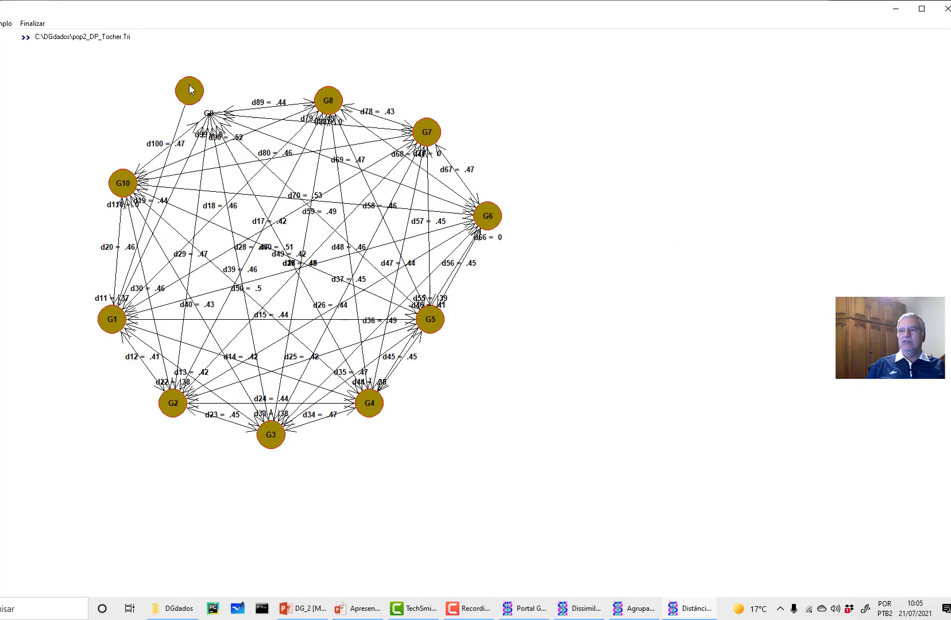
drag(327, 98, 347, 63)
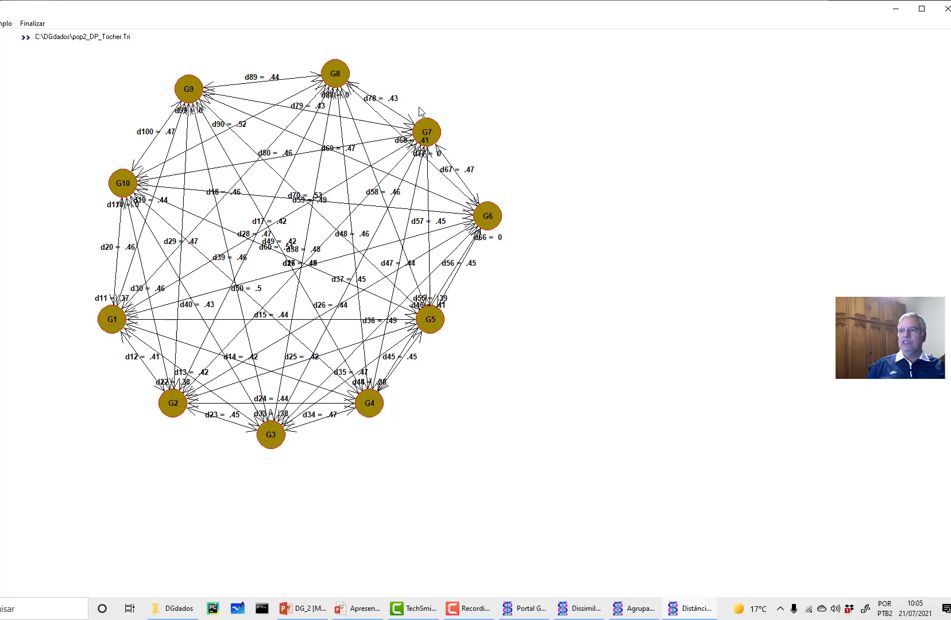
drag(426, 127, 457, 108)
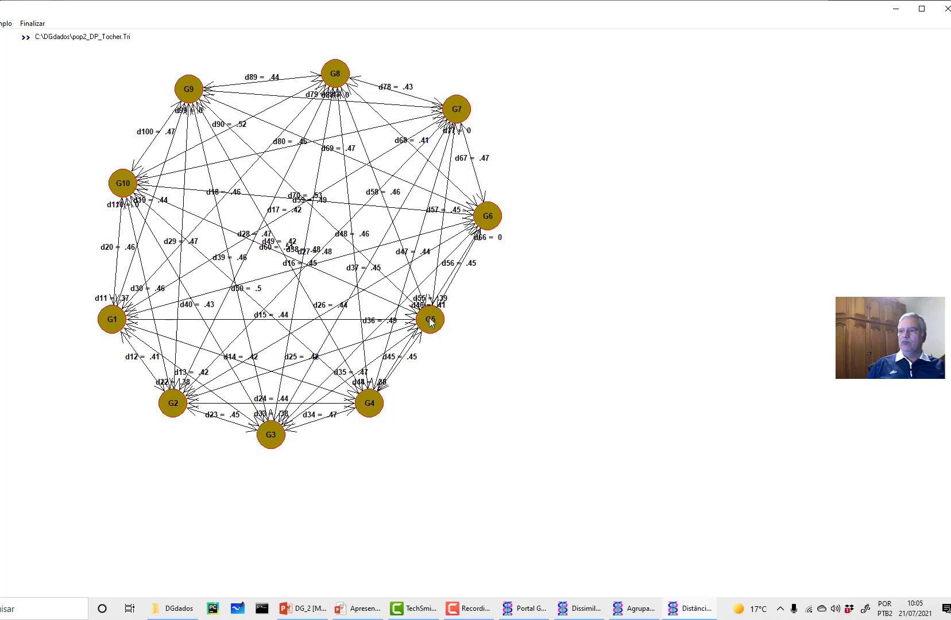
Spread diagram nodes G5, G4, G3, G2 and G6 outward to separate the distance labels, and close the diagram
drag(430, 322, 551, 350)
drag(379, 404, 442, 465)
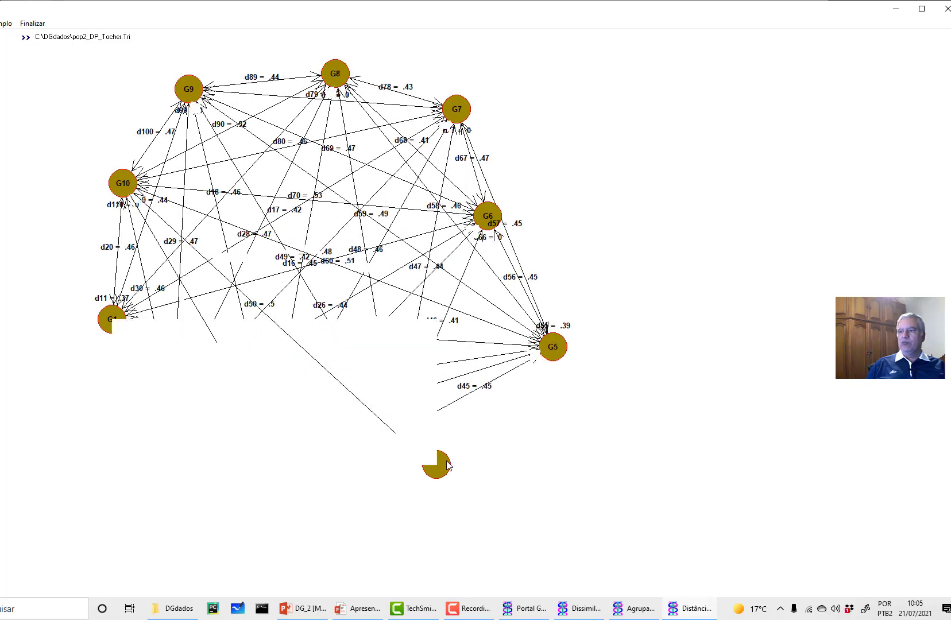
drag(273, 442, 270, 468)
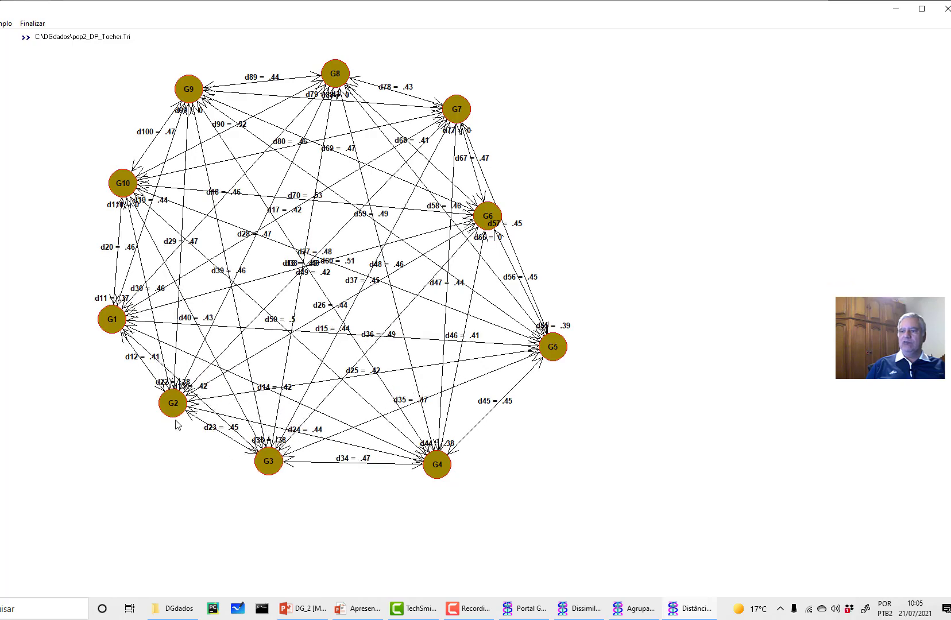
drag(177, 413, 160, 431)
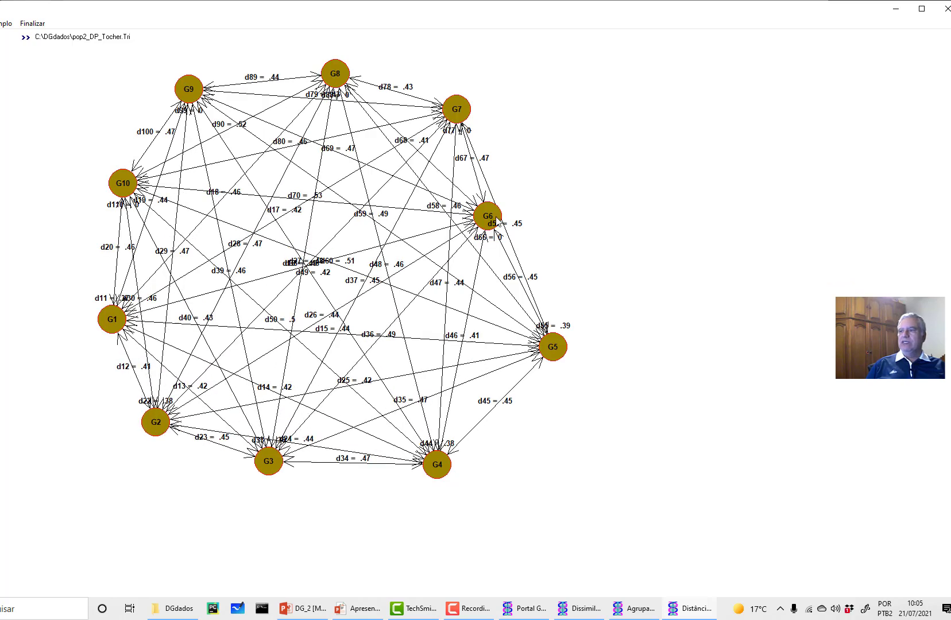
drag(498, 217, 563, 182)
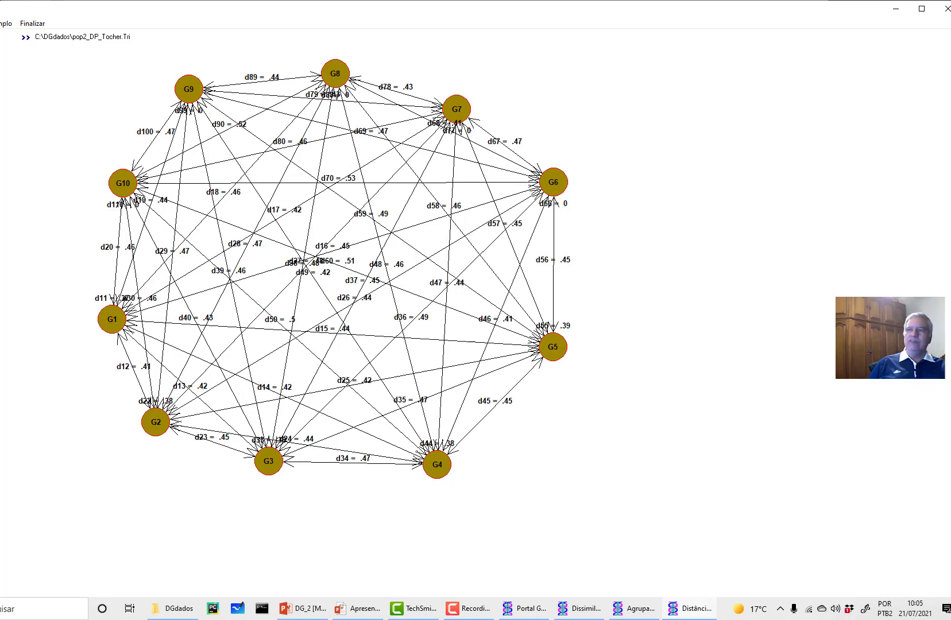
click(32, 23)
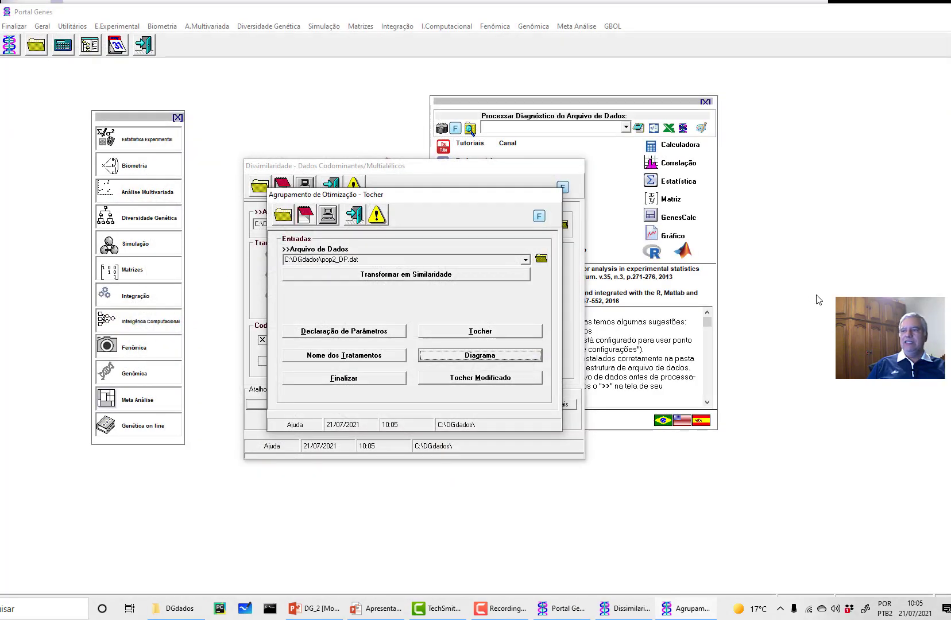
Leave the Tocher clustering and open the hierarchical clustering methods, checking that pop2_DP.dat is the data file
click(354, 215)
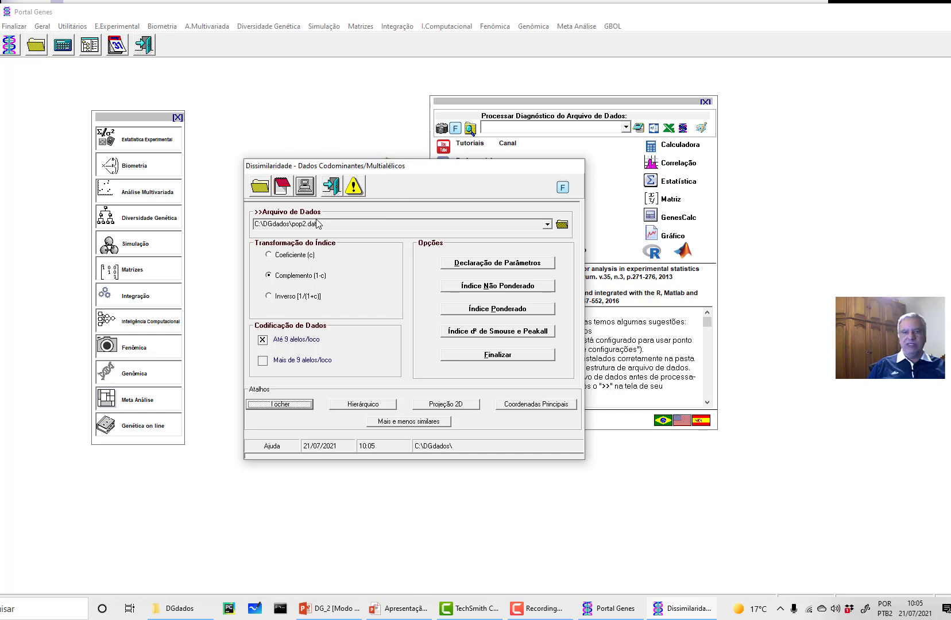
click(378, 405)
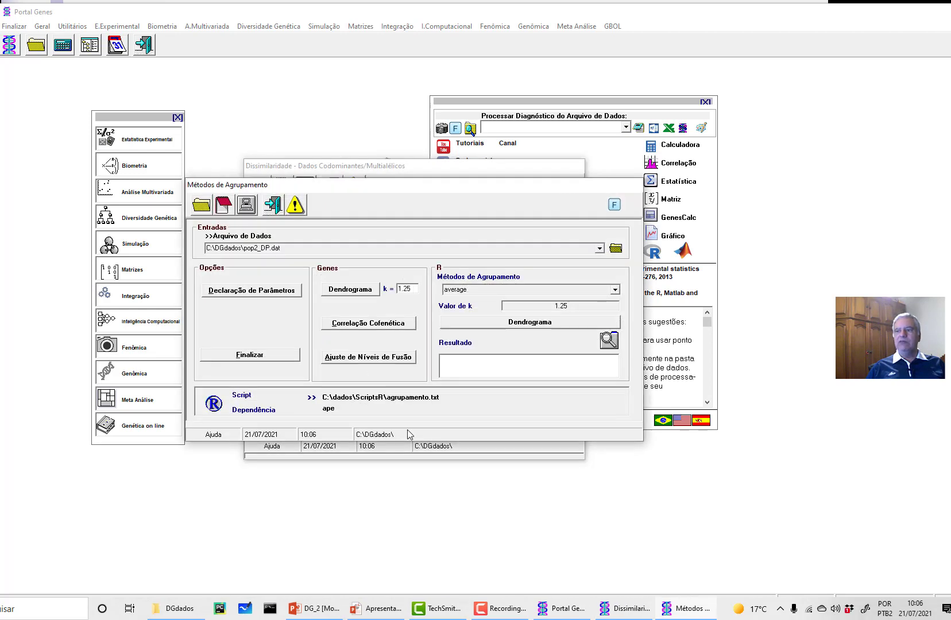
double_click(307, 247)
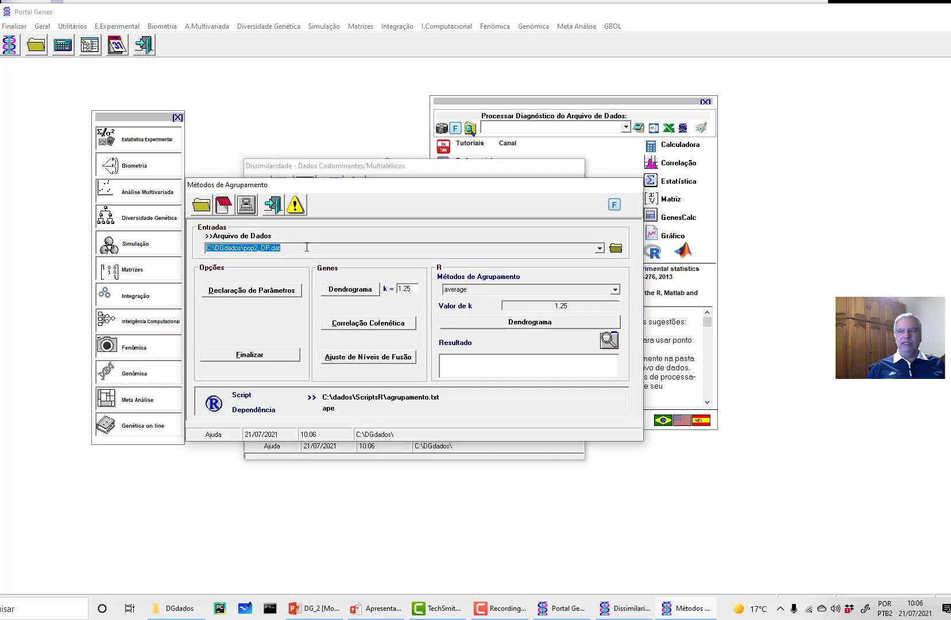
click(307, 247)
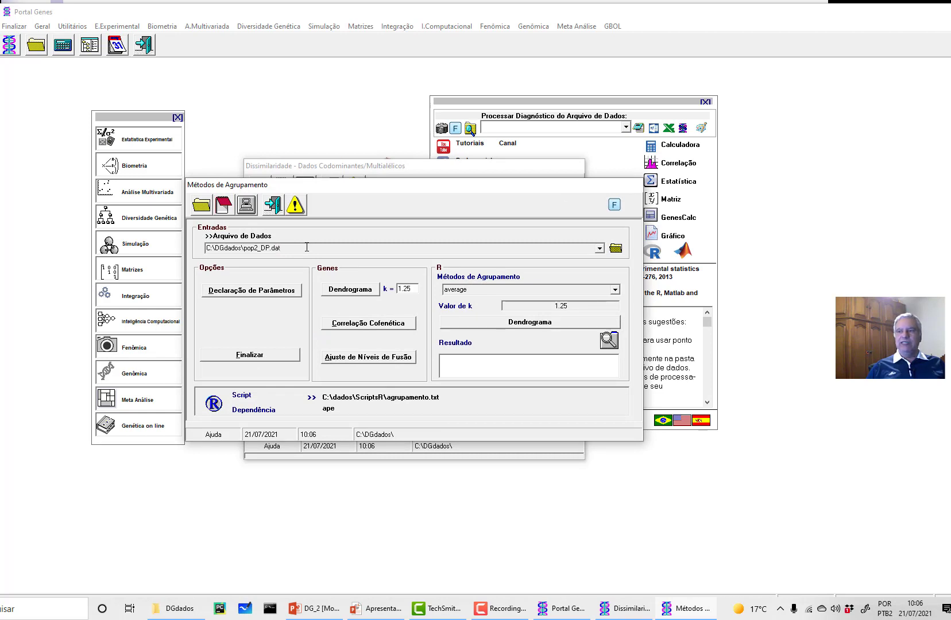
drag(307, 247, 210, 247)
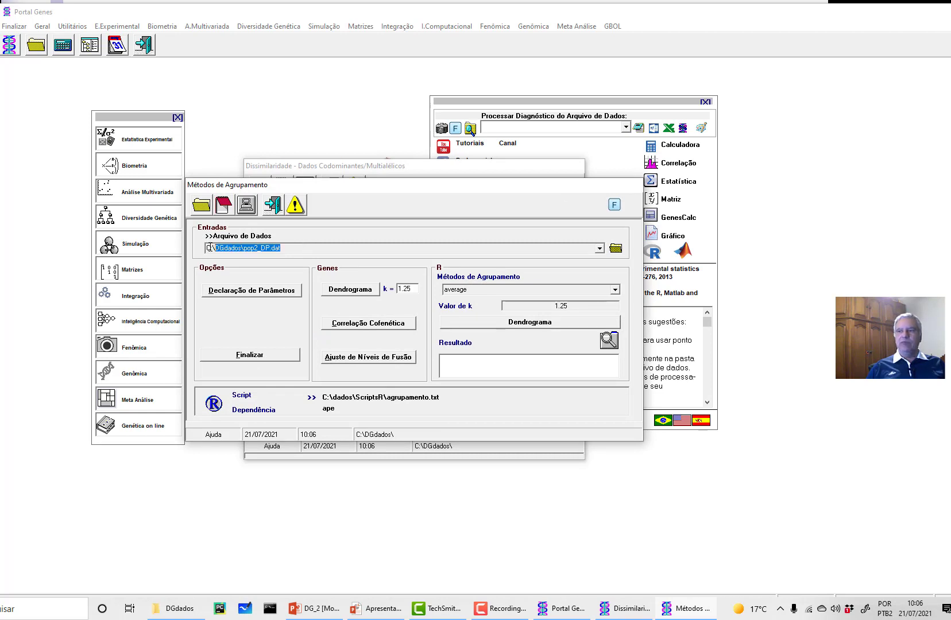
Declare the hierarchical clustering parameters with Ligação Média Entre Grupo (UPGMA) as the grouping method
click(253, 294)
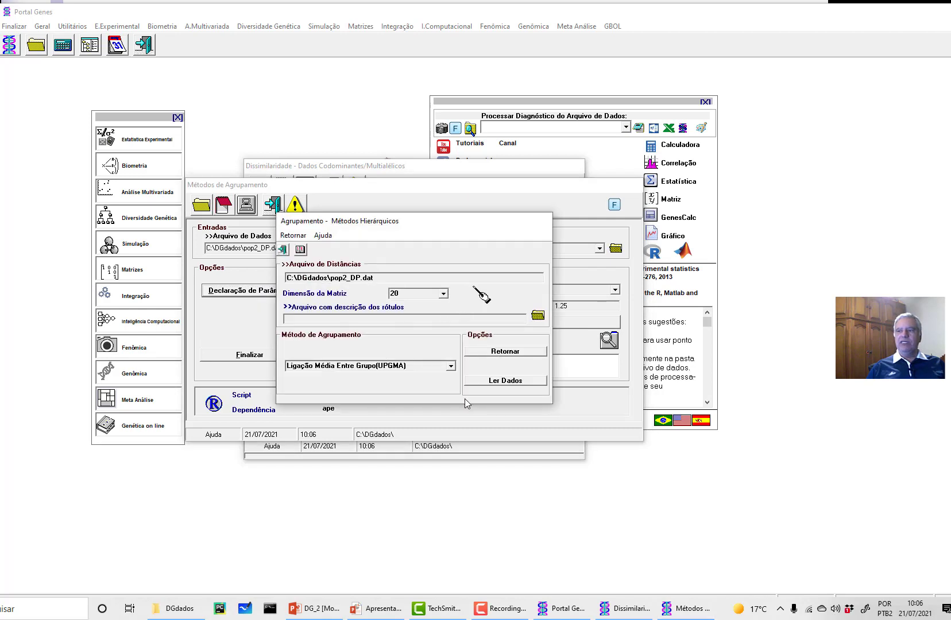
click(451, 366)
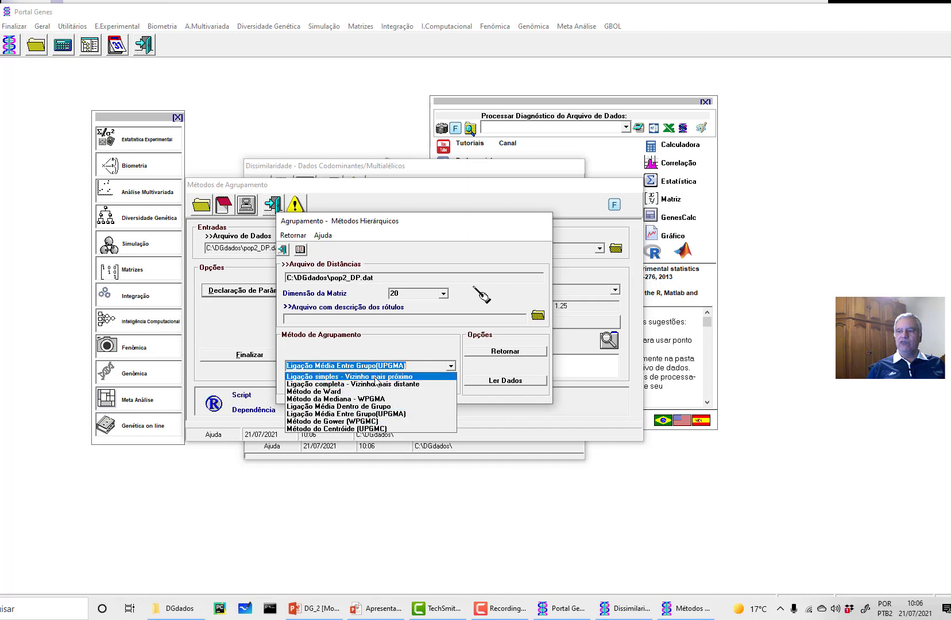
click(374, 414)
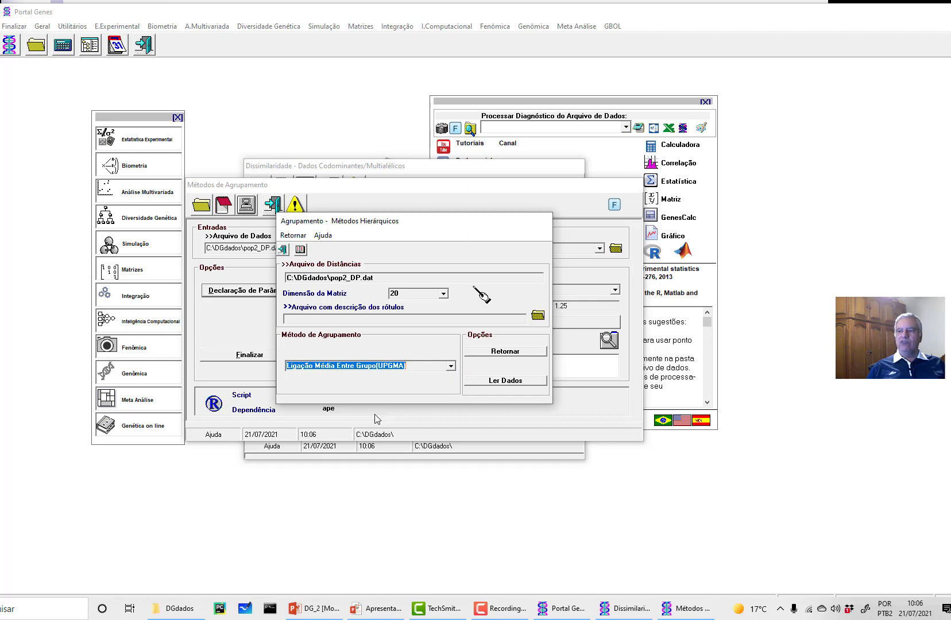
click(492, 351)
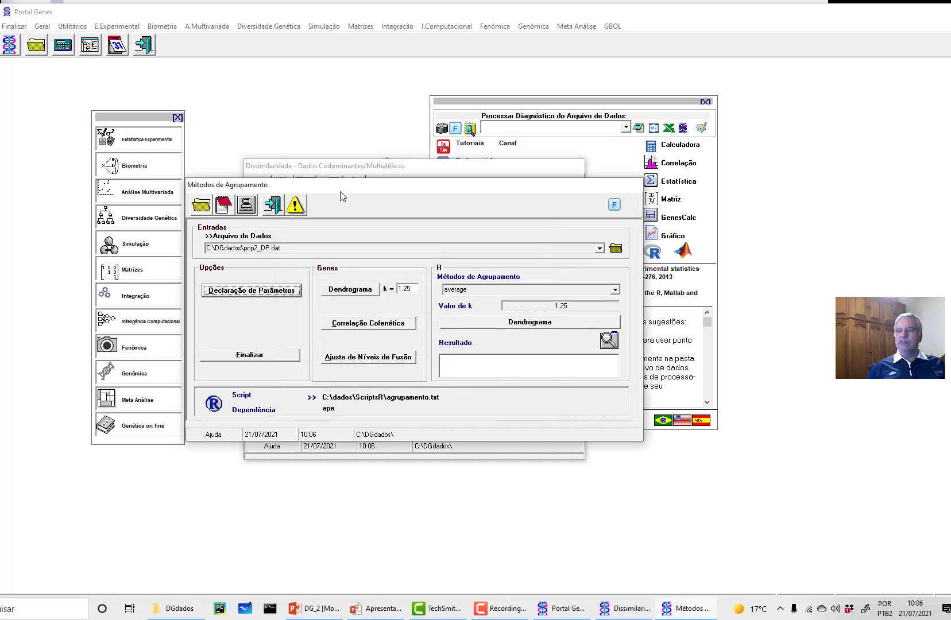
Run the UPGMA dendrogram analysis, review the fusion distances with the local and global cut-offs, and close the report
click(352, 291)
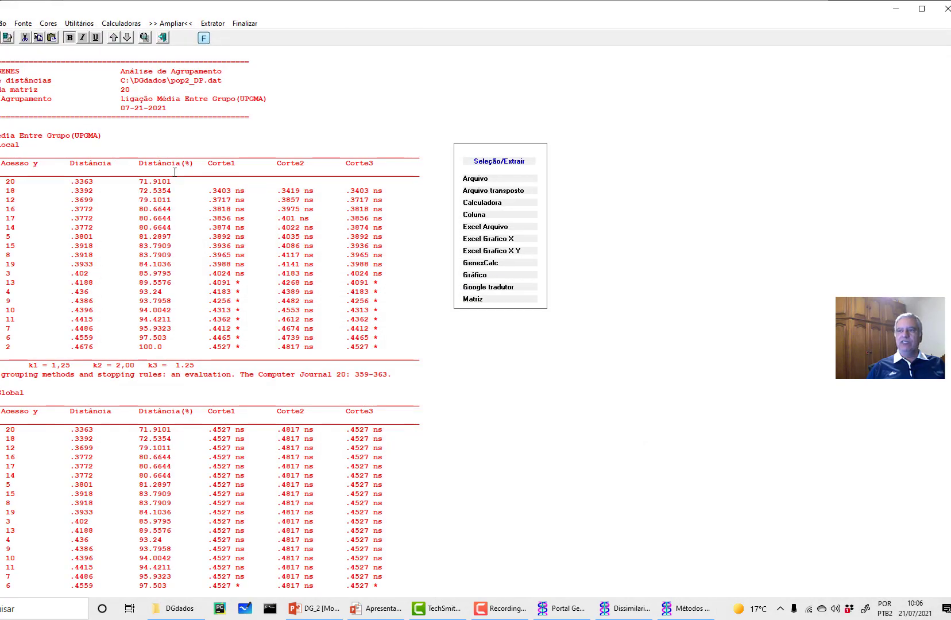
scroll(198, 212, down, 3)
scroll(198, 212, up, 3)
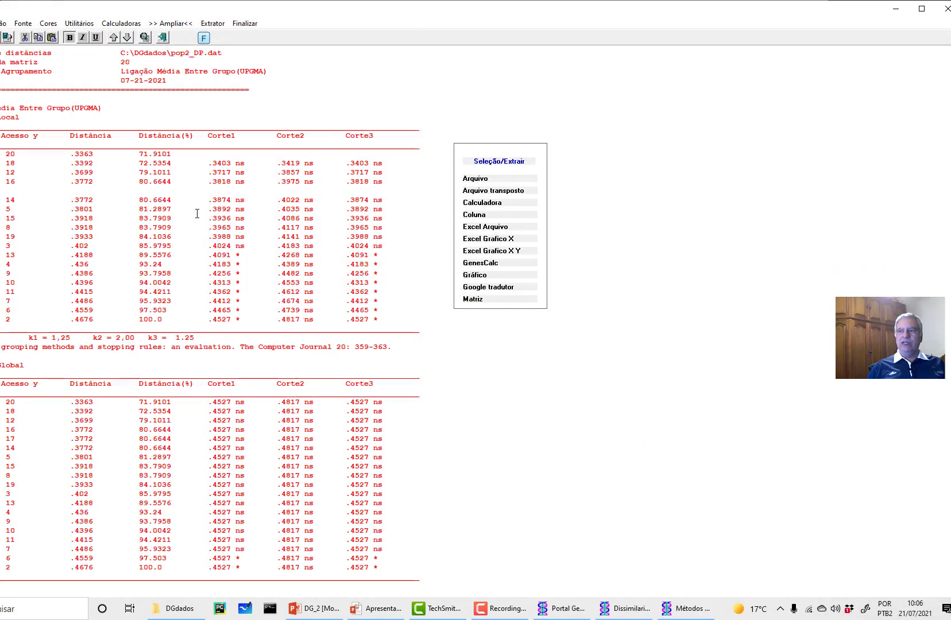
scroll(398, 414, down, 3)
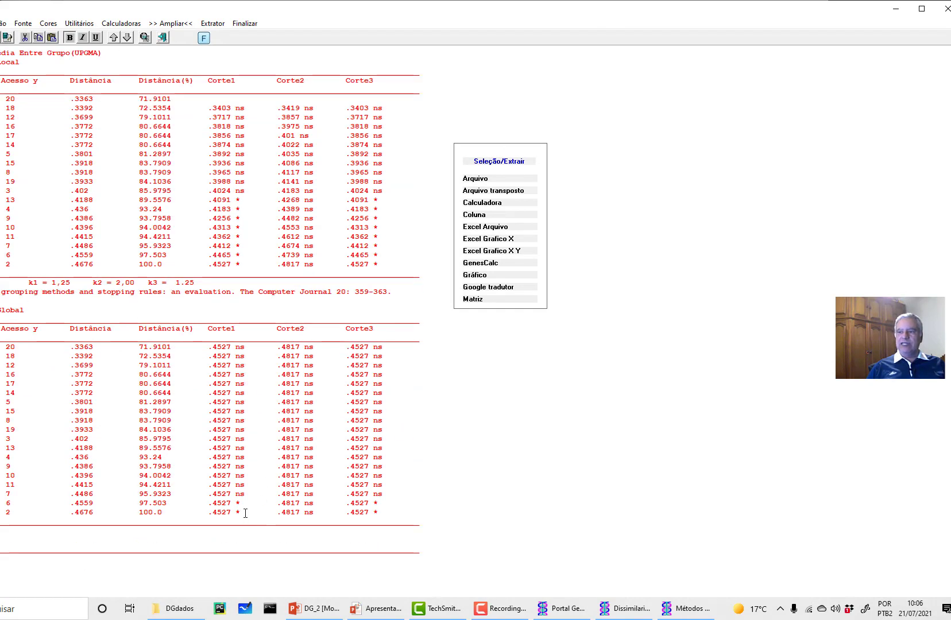
click(244, 23)
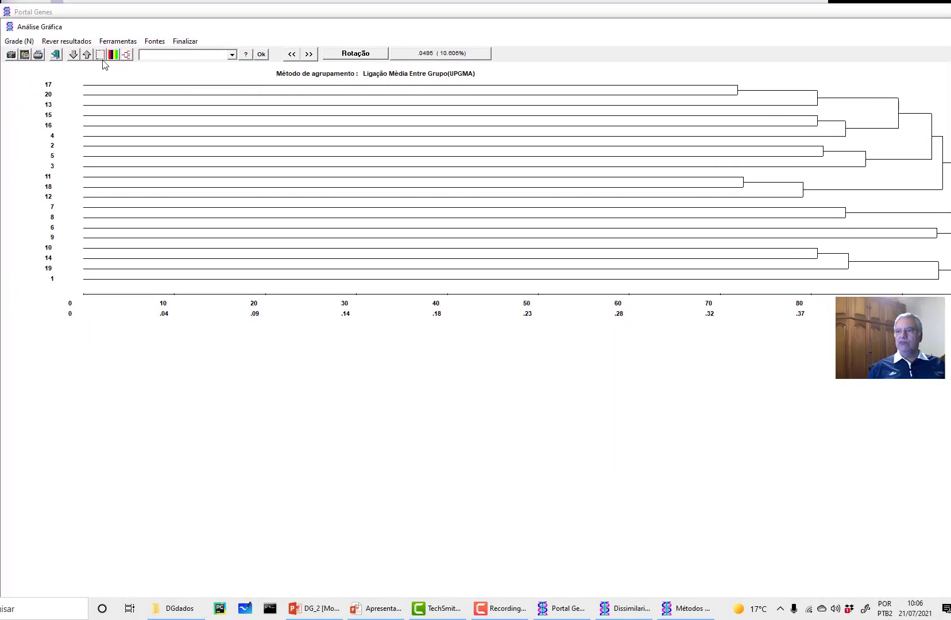
Narrow the dendrogram to fit the view, mark cut-off lines at .453 and .465, and close the graph
click(291, 54)
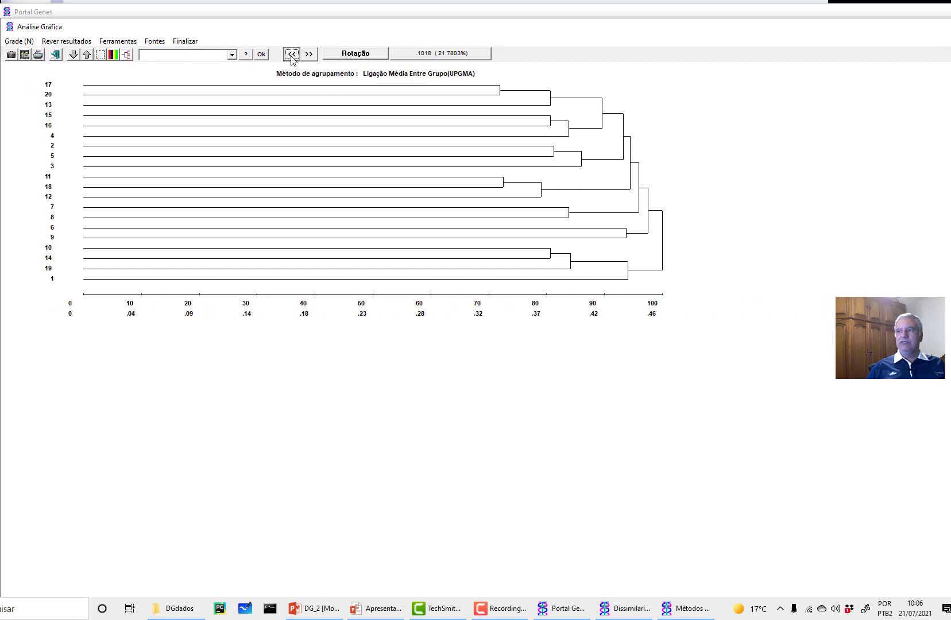
click(232, 54)
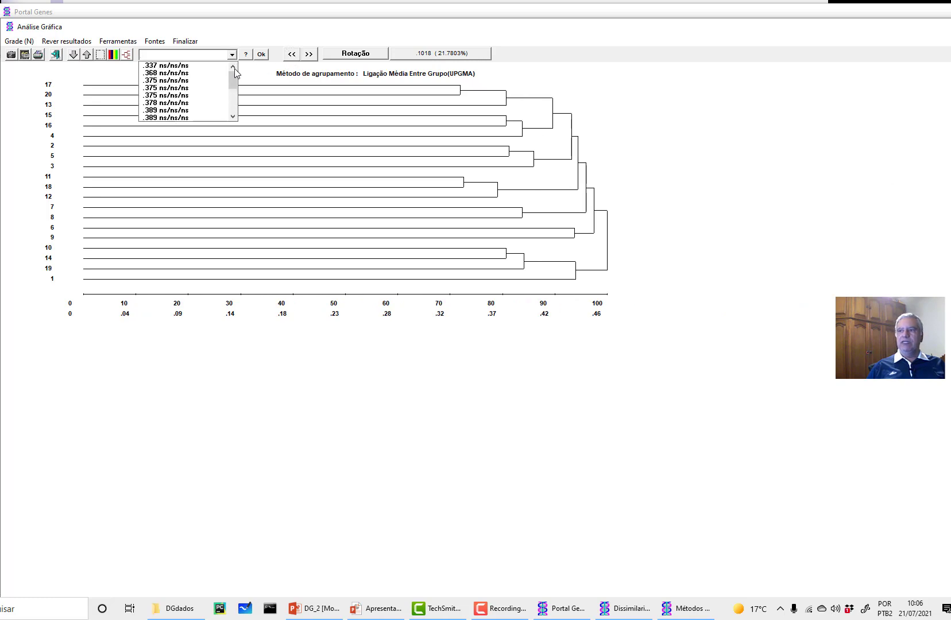
drag(234, 81, 236, 99)
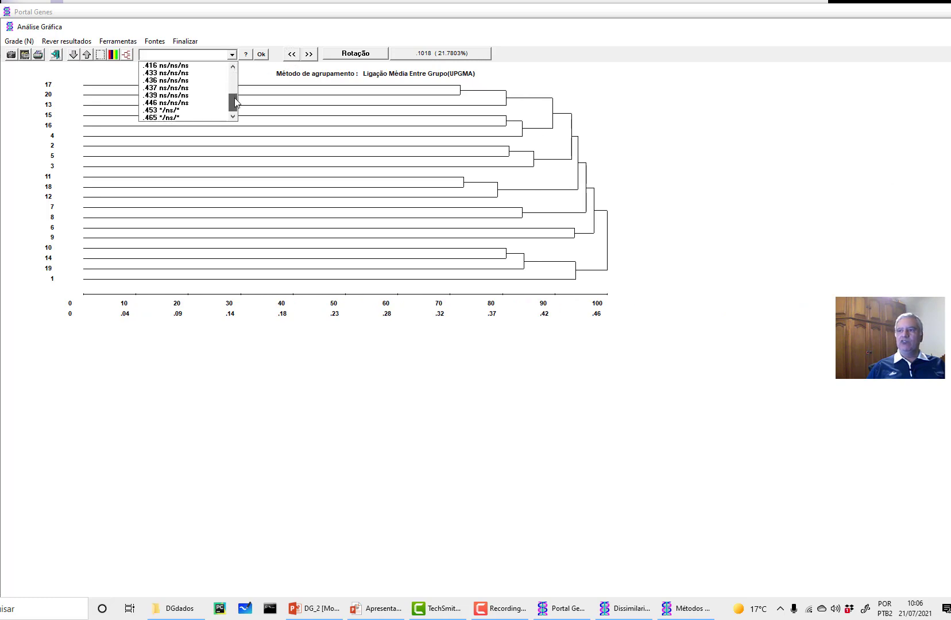
click(191, 111)
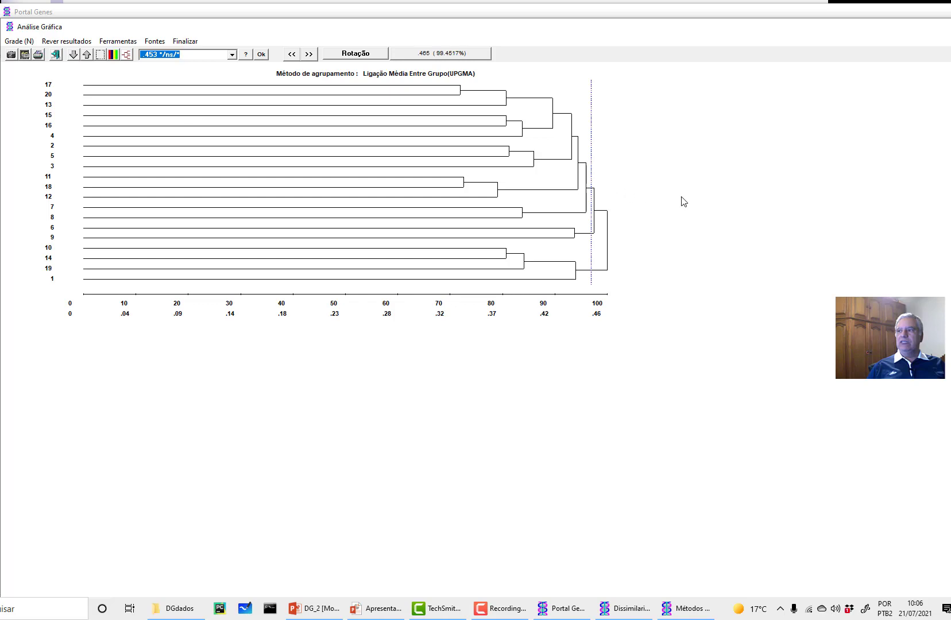
click(233, 54)
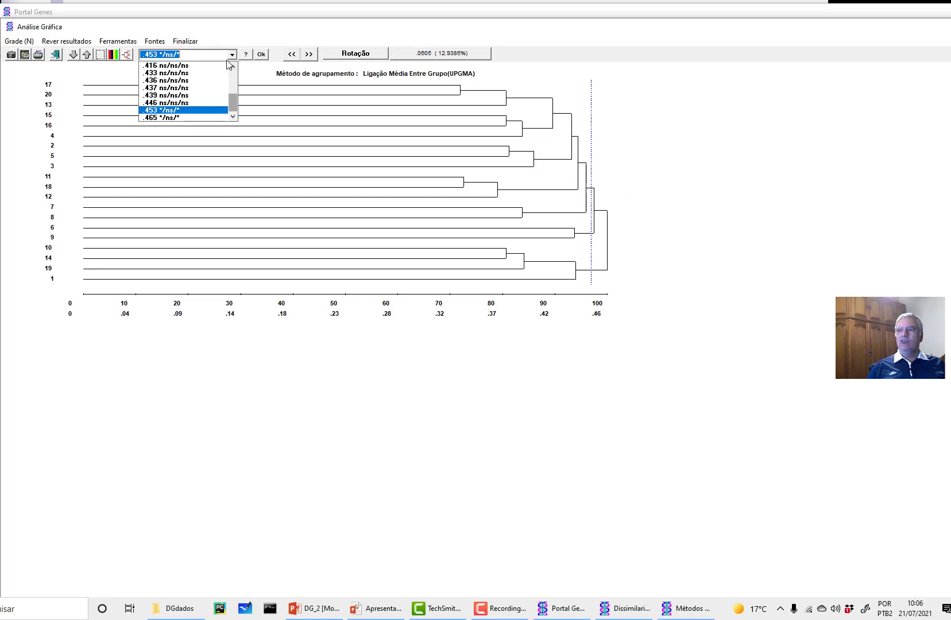
click(182, 118)
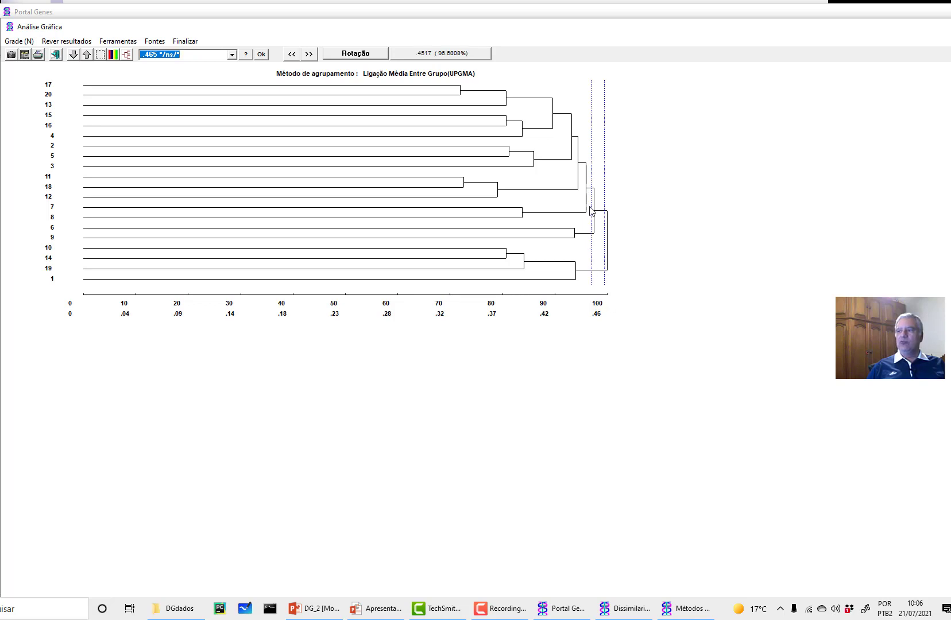
click(185, 41)
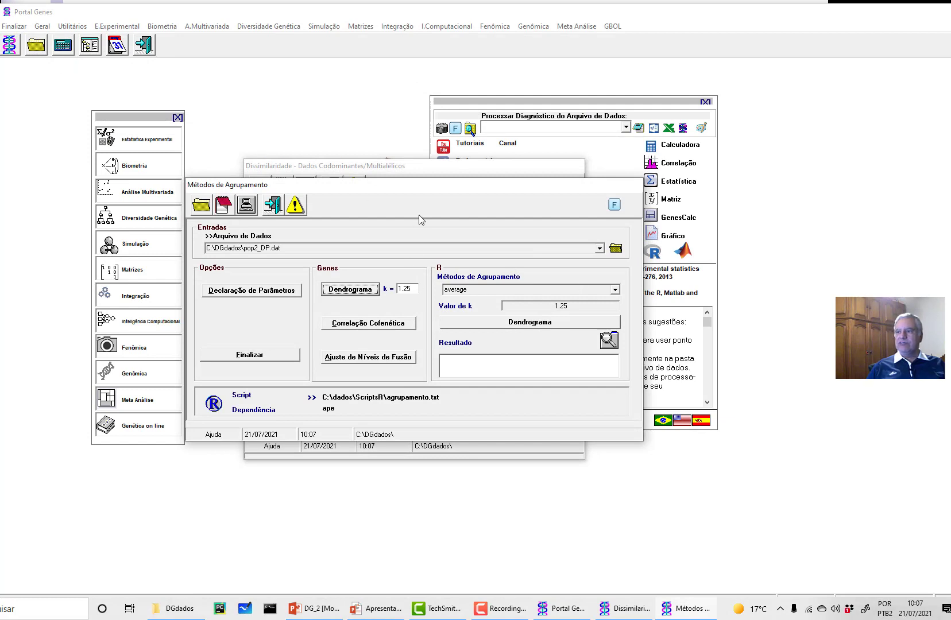
Run the R dendrogram with the average method and 1 group, and examine both dendrogram pages in grafico.pdf
click(505, 322)
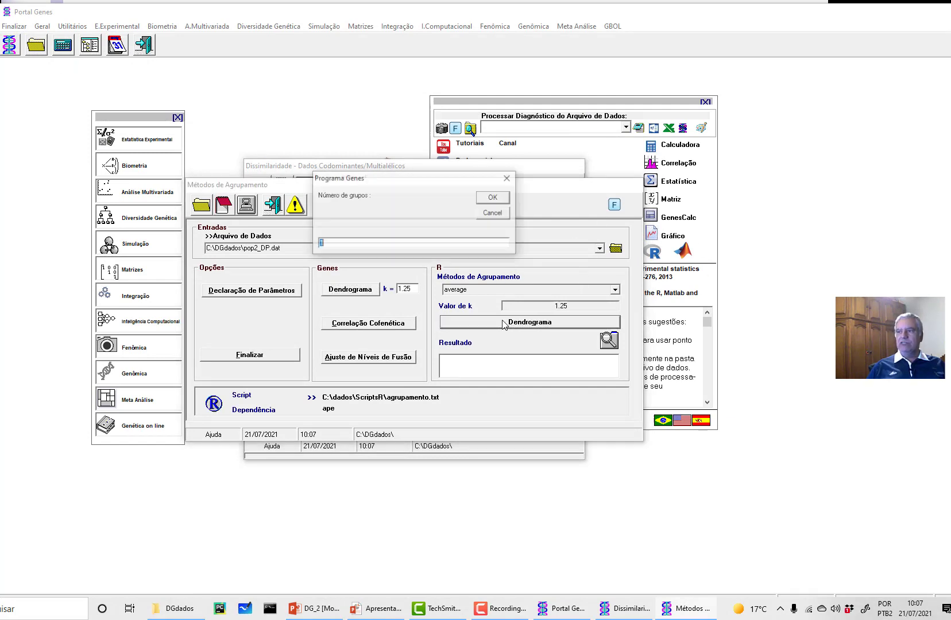
click(495, 198)
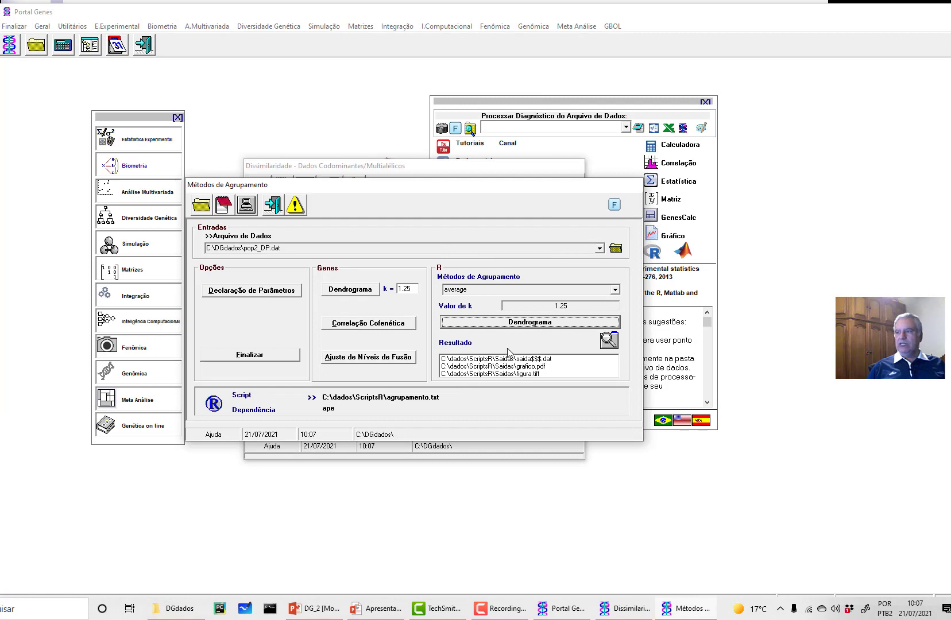
click(509, 359)
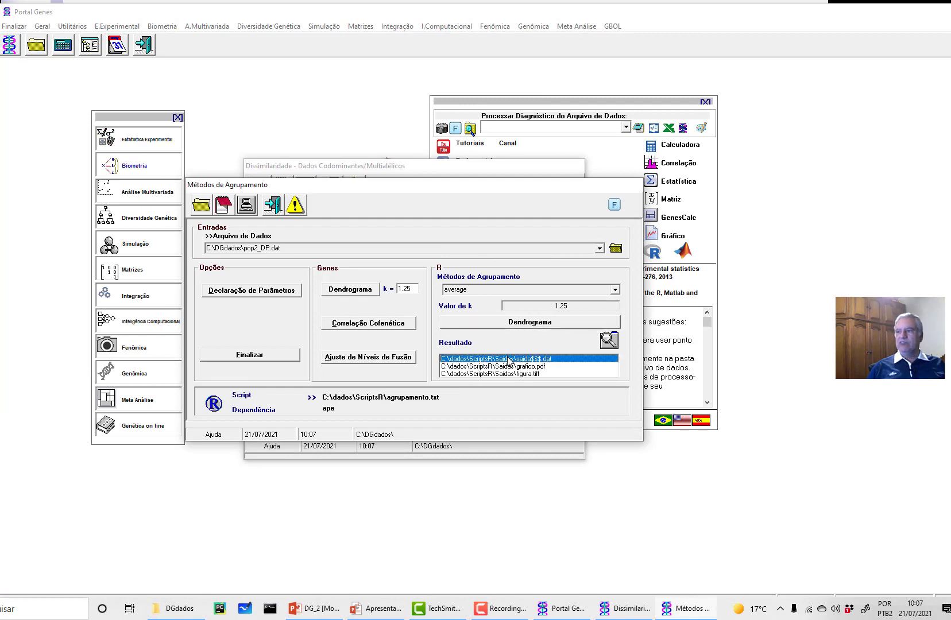
double_click(509, 366)
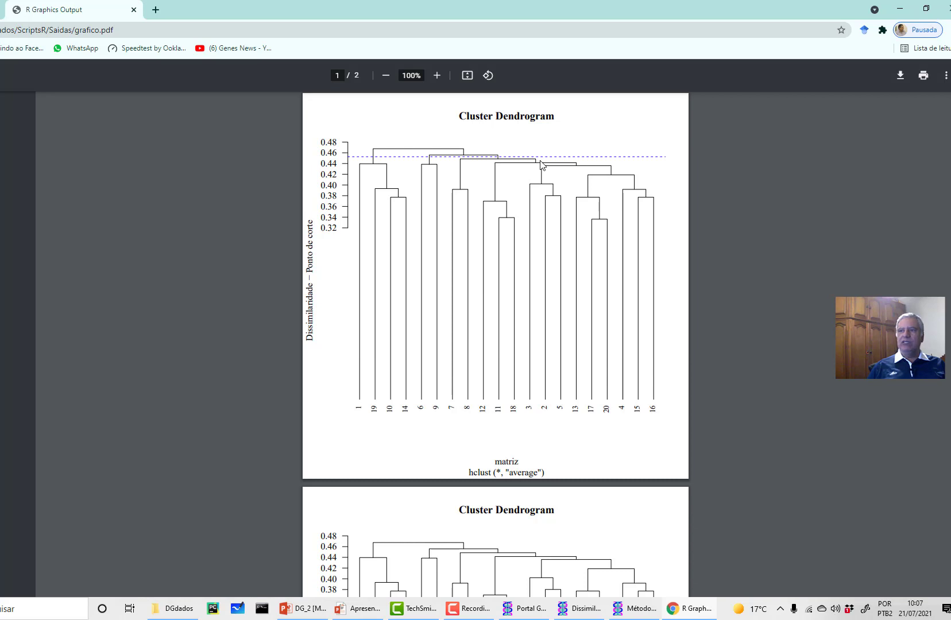
scroll(479, 336, down, 5)
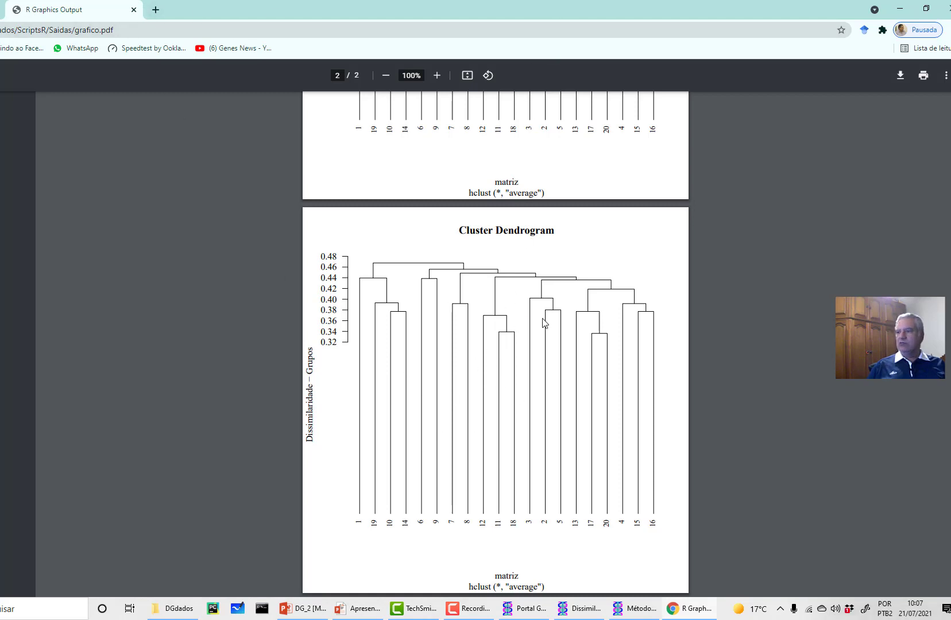
Return to the grouping methods and rerun the R dendrogram with the average method and 3 groups
click(654, 609)
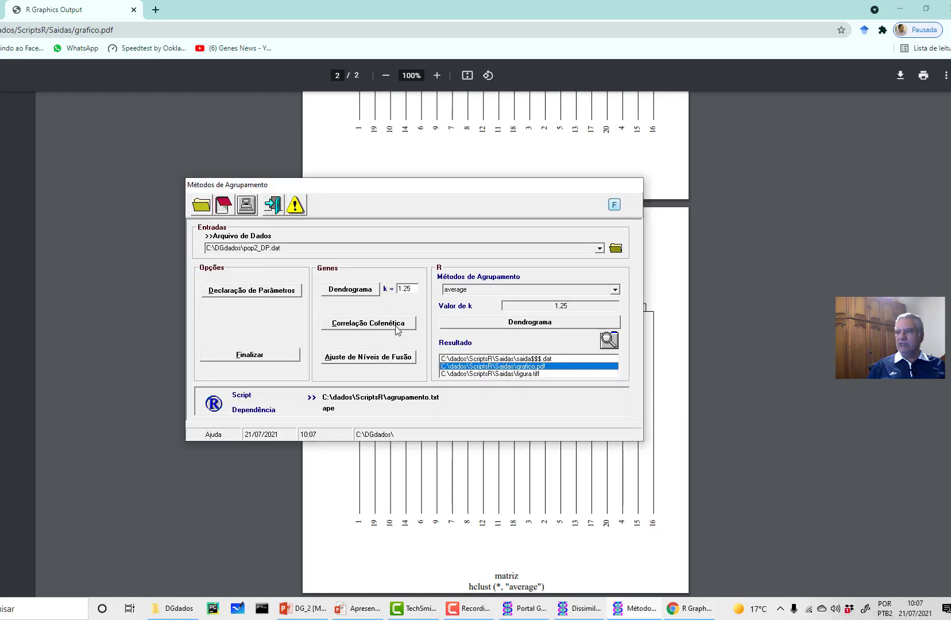
click(501, 322)
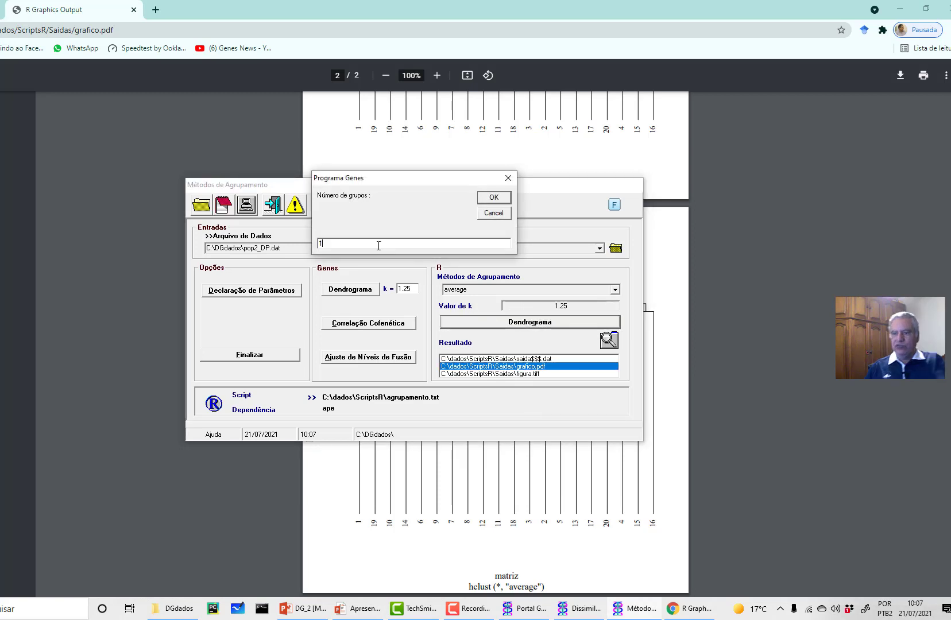
text(3)
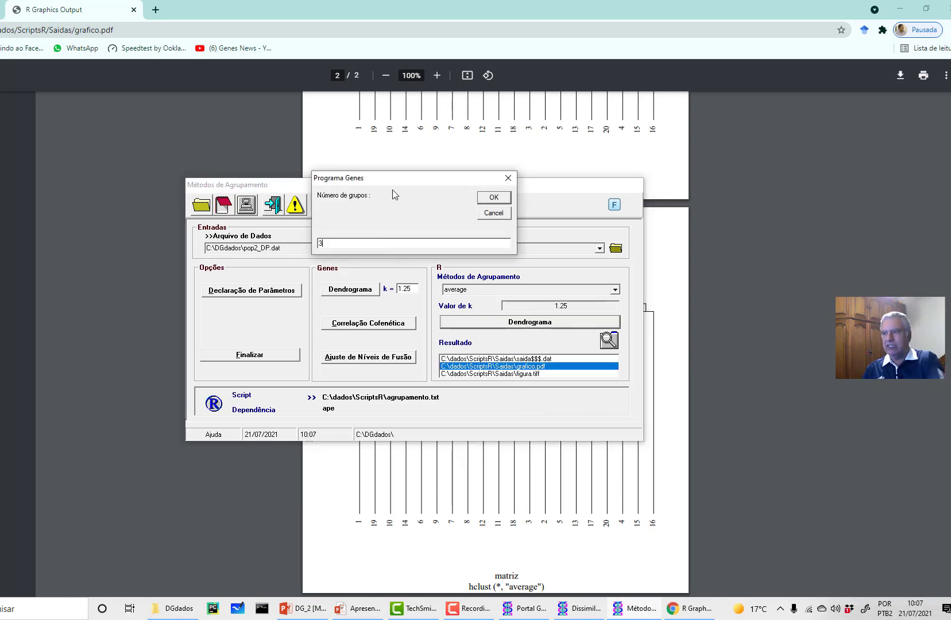
click(490, 198)
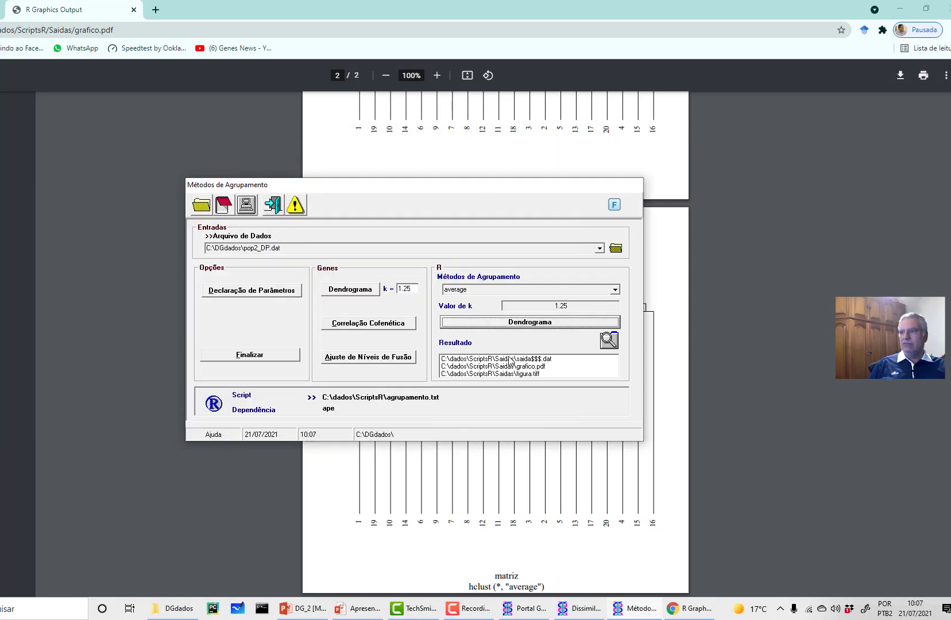
Open the new grafico.pdf, compare the cut-off dendrogram with the boxed groups, and close the browser
double_click(517, 366)
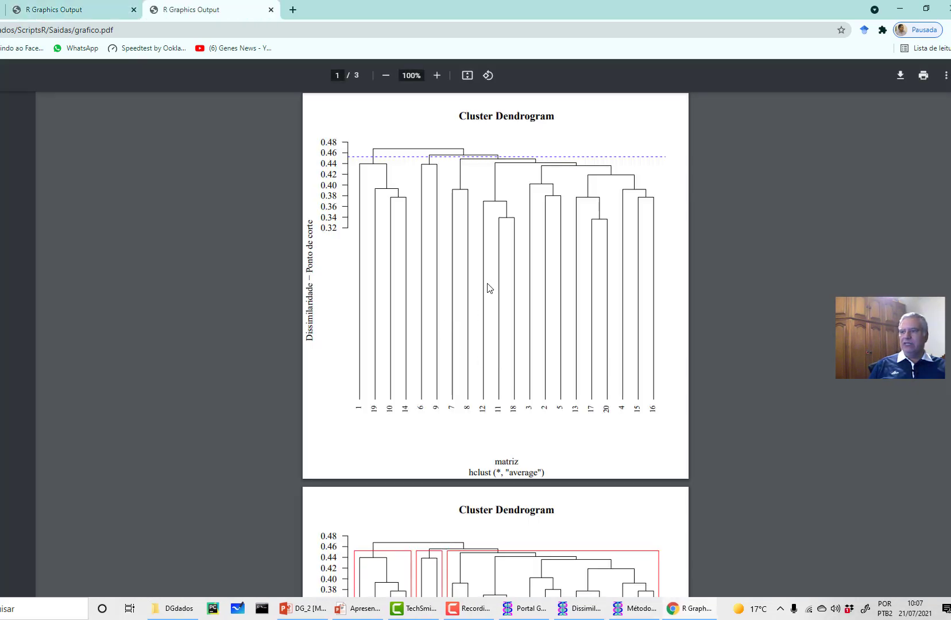
scroll(507, 257, down, 7)
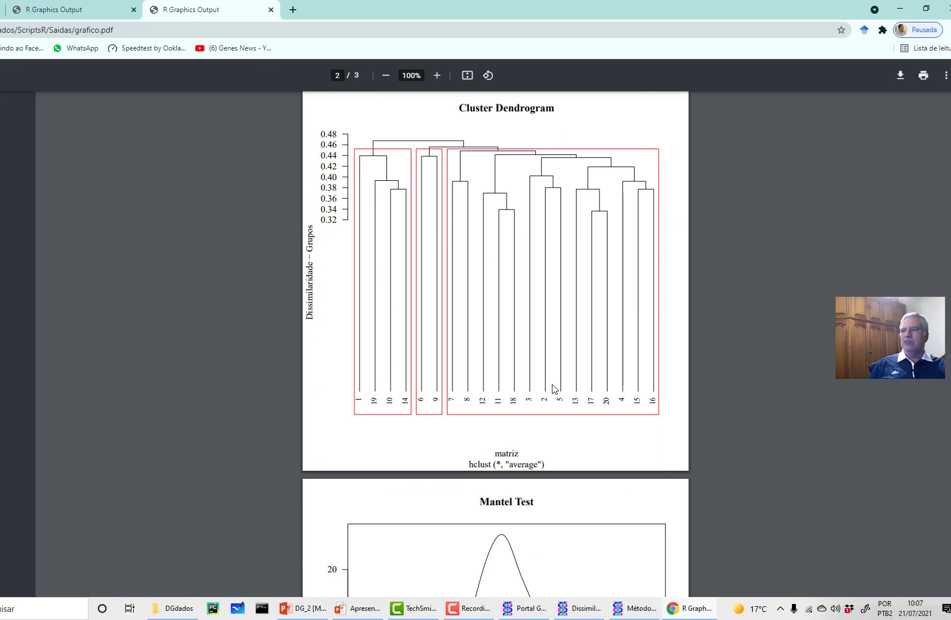
scroll(505, 281, up, 7)
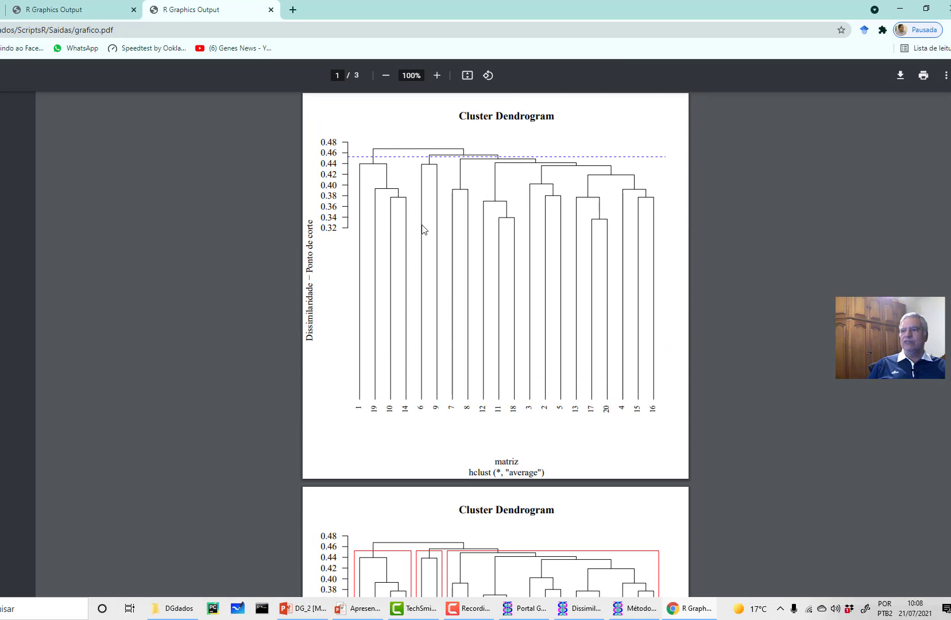
scroll(448, 238, down, 5)
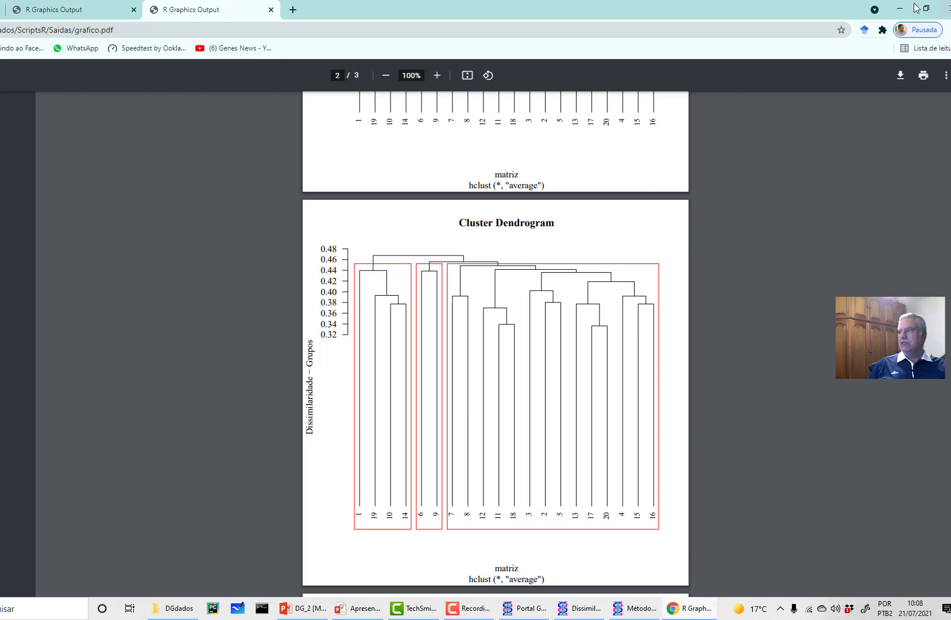
click(946, 8)
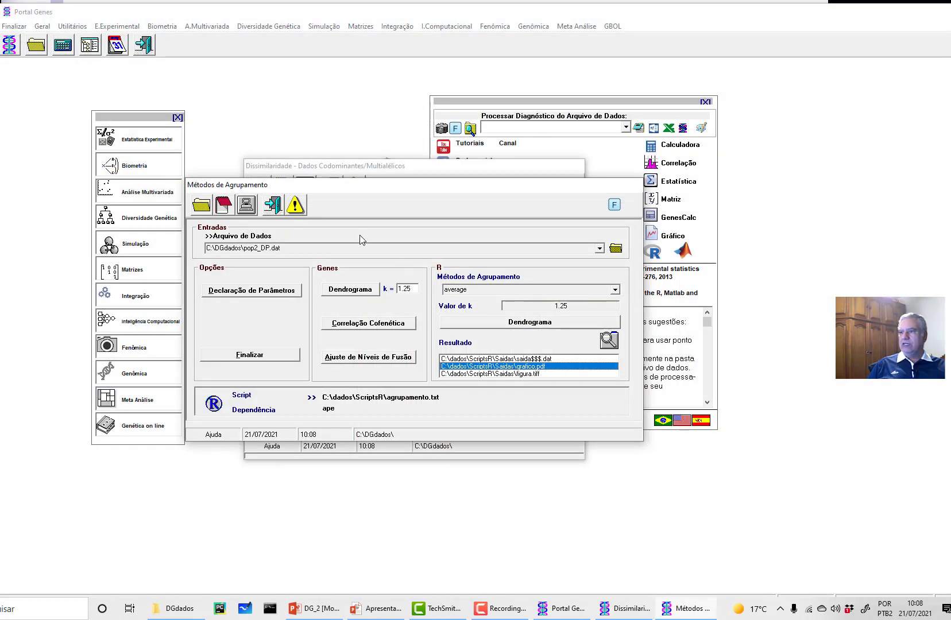
Leave the grouping methods, open the distance projection, and accept the parameters for pop2_DP.dat with matrix dimension 20 and transformation Nenhuma
click(273, 206)
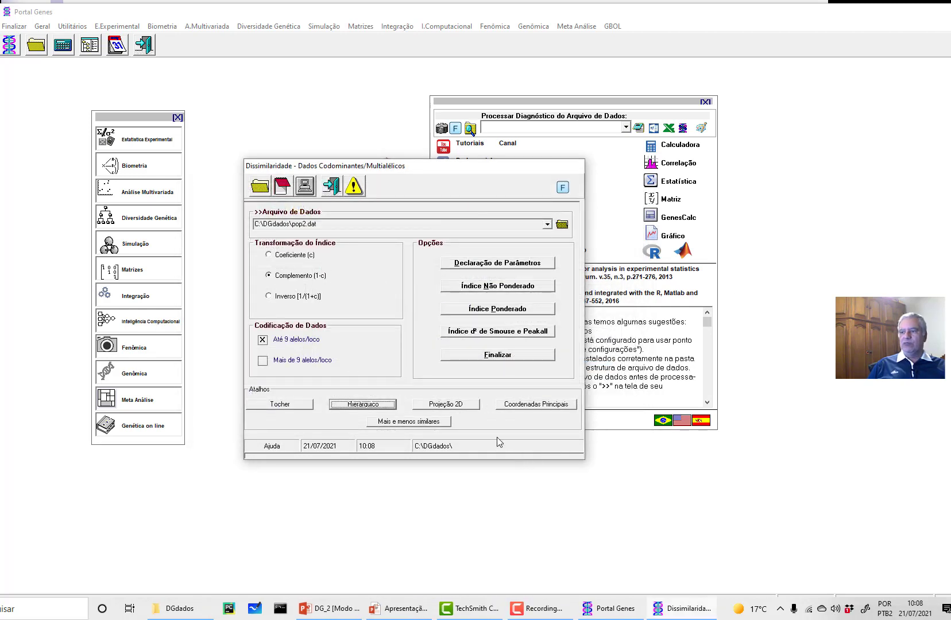
click(450, 404)
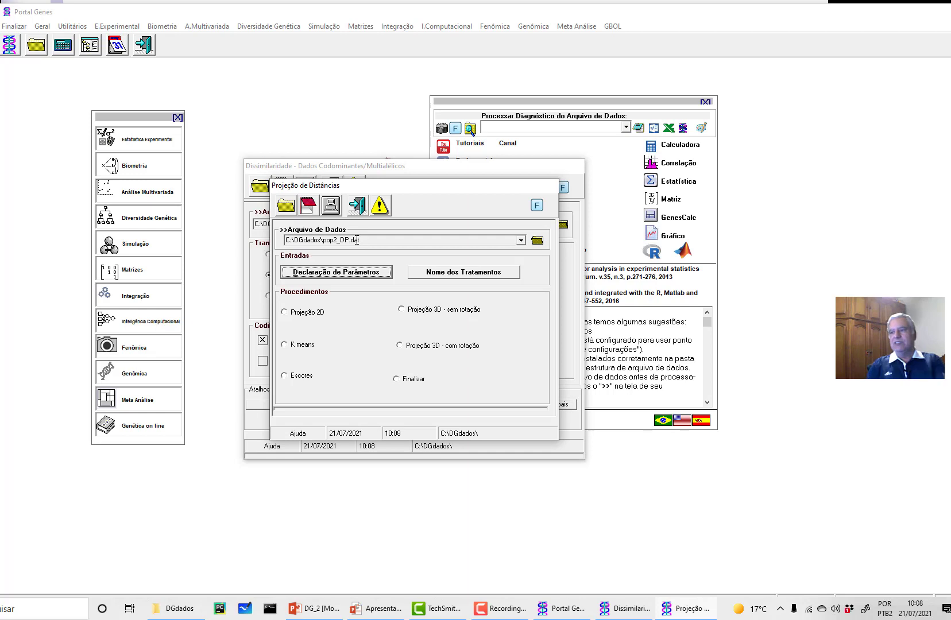
click(337, 273)
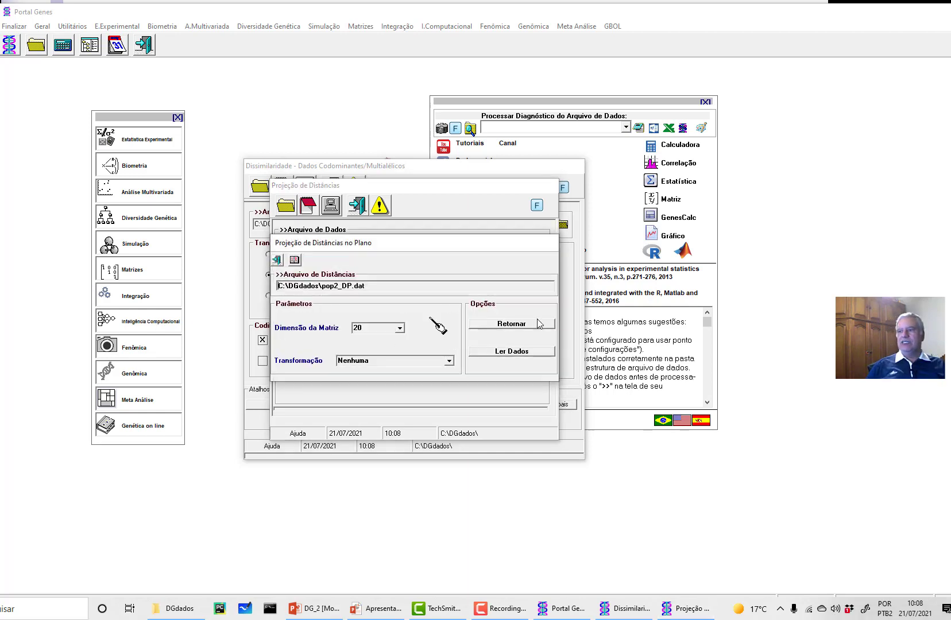
click(514, 325)
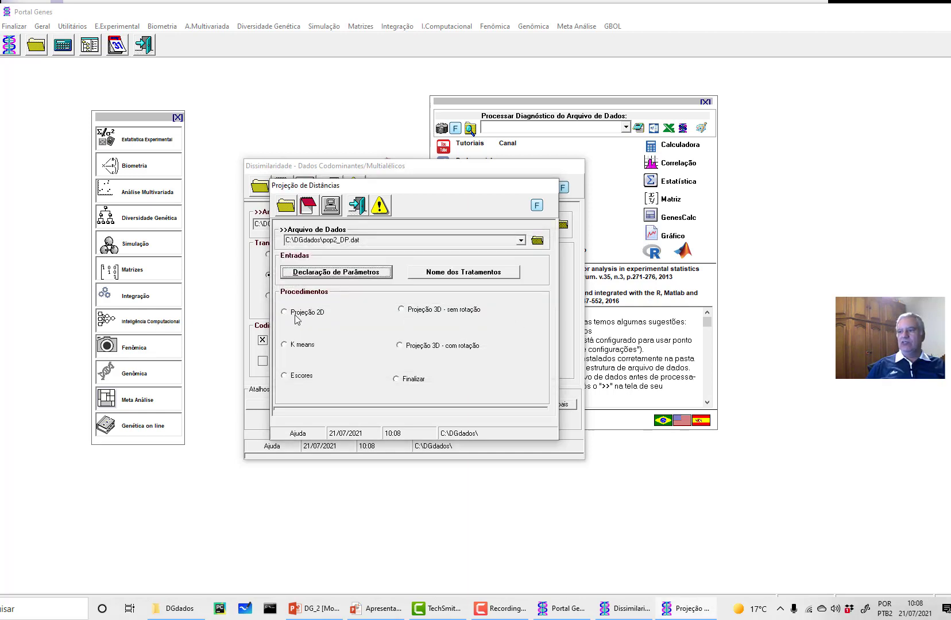
Run the 2D projection of the distances, review its coordinates and efficiency figures, and close the report and the scatter plot
click(314, 316)
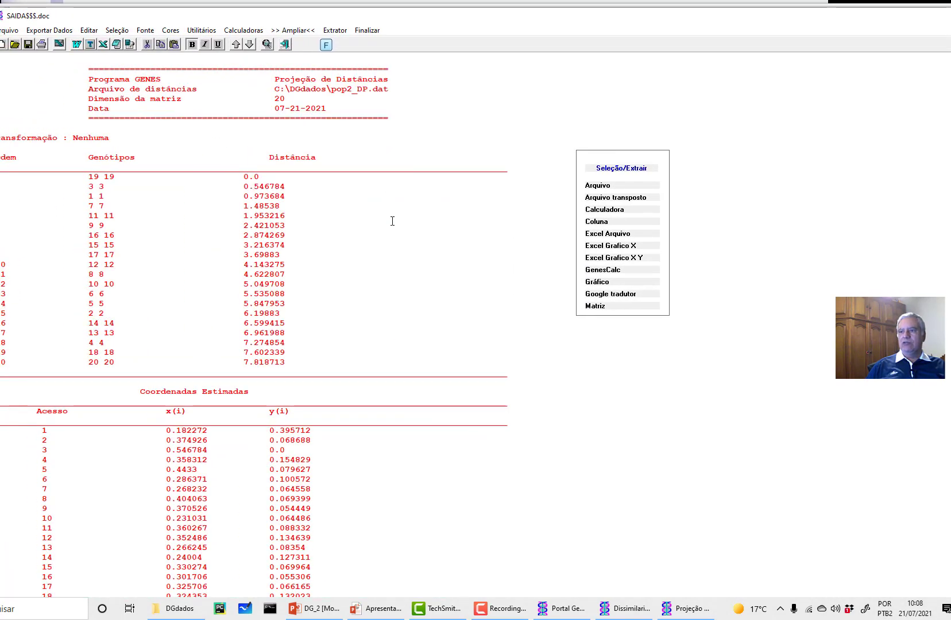
scroll(418, 275, down, 5)
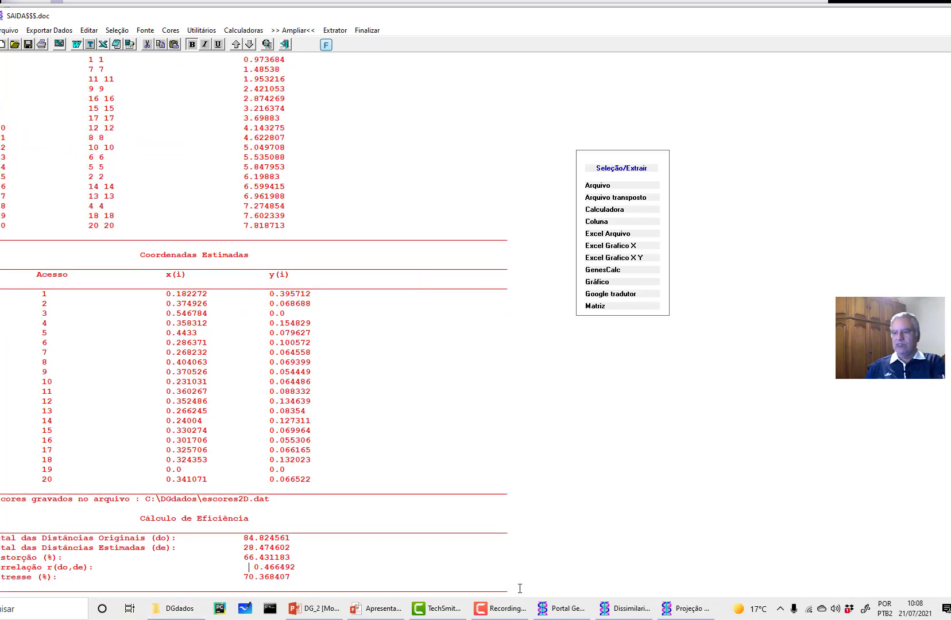
click(374, 35)
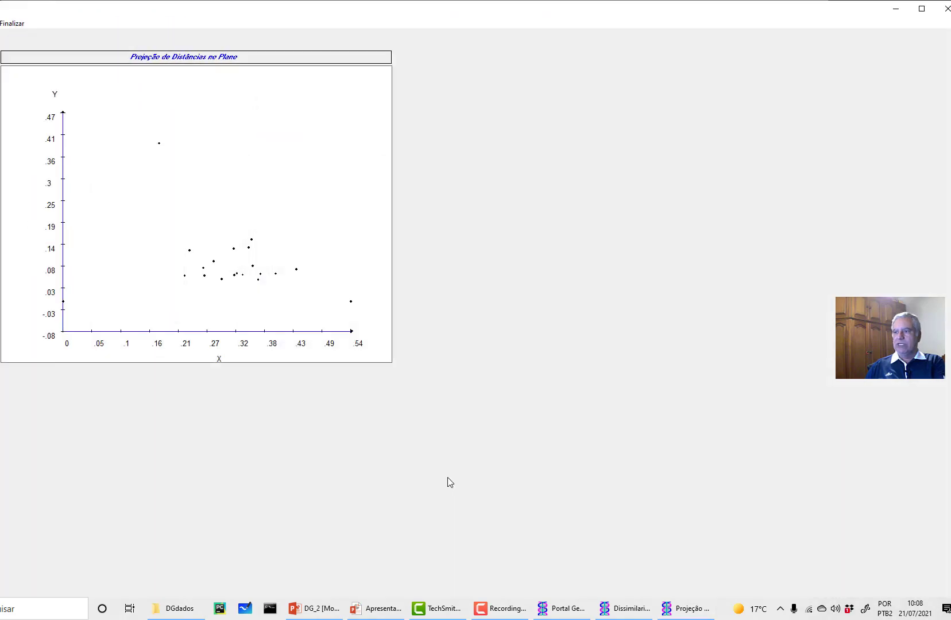
click(21, 25)
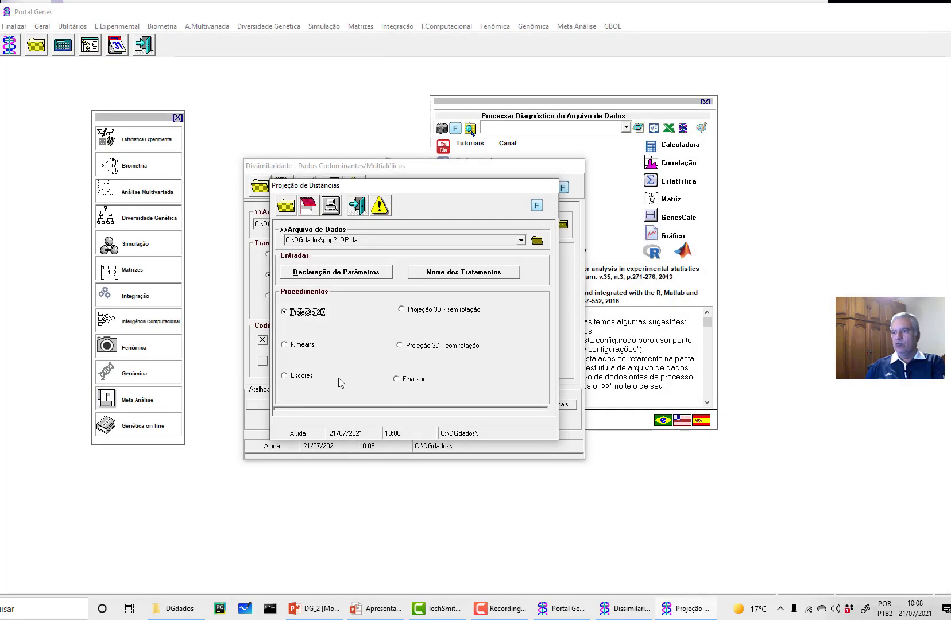
Run the 3D projection without rotation, check the correlation between original and estimated distances, and close the report
click(462, 312)
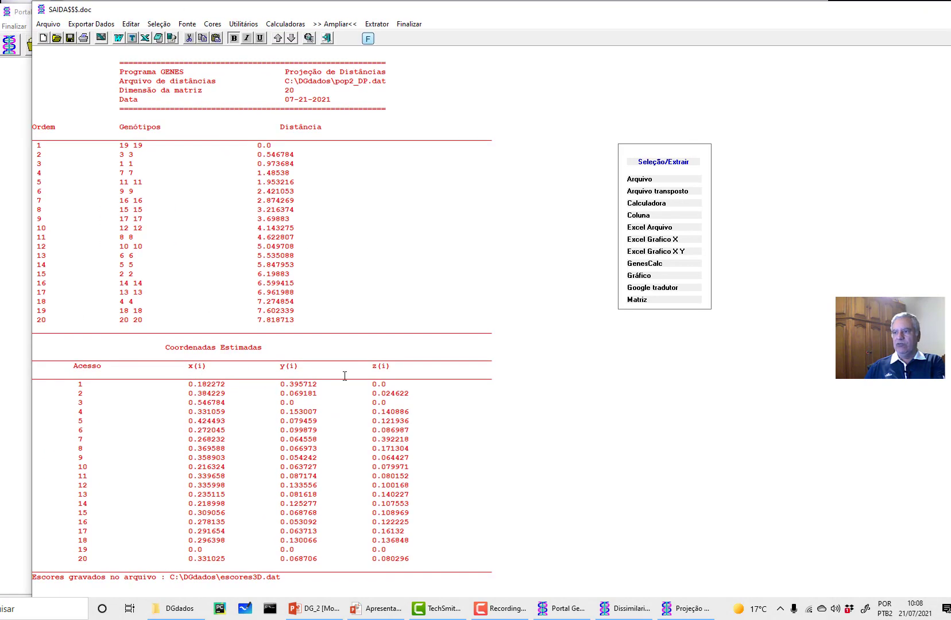
scroll(347, 379, down, 3)
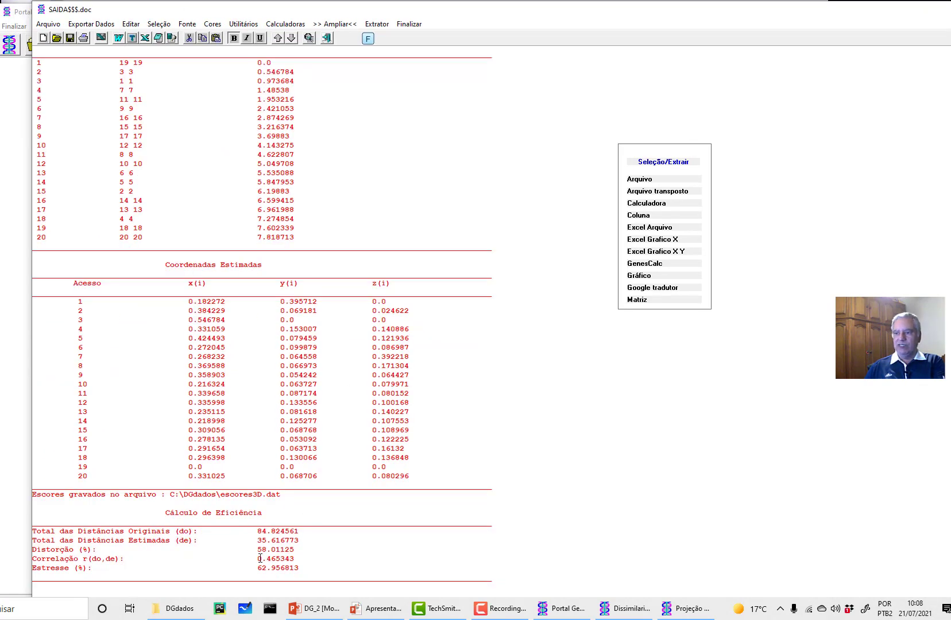
drag(253, 558, 319, 559)
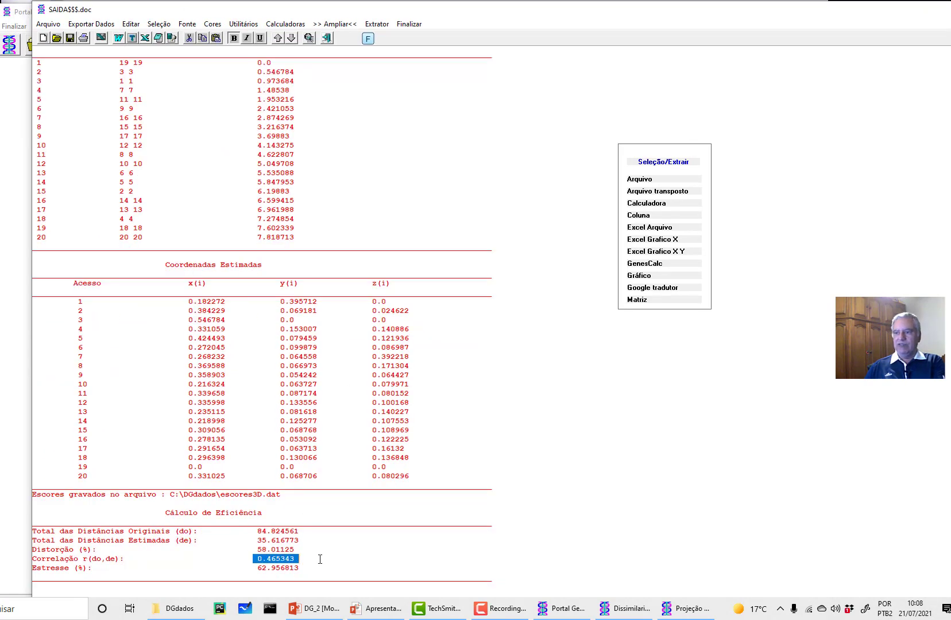
click(409, 24)
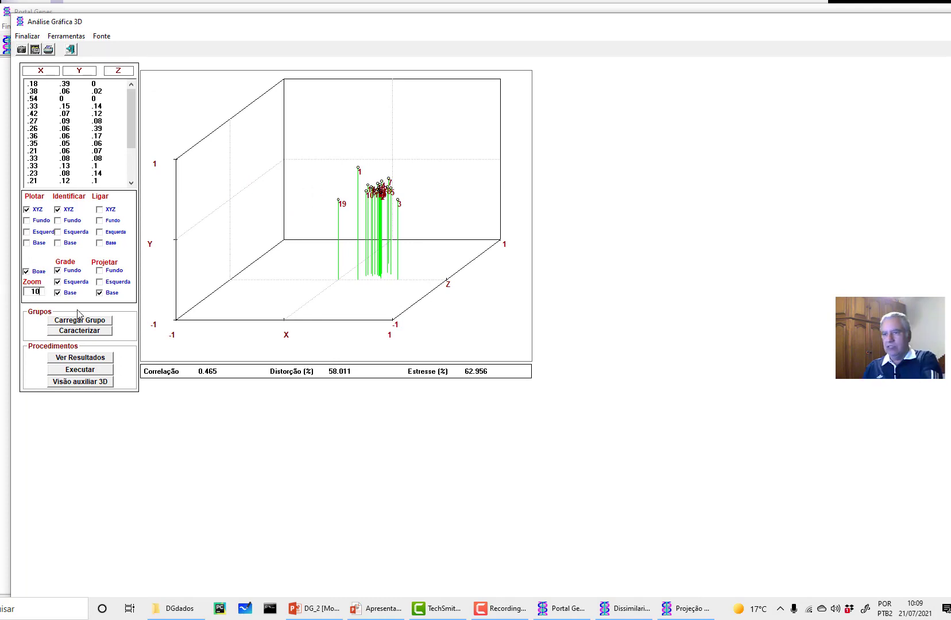
Replot the 3D scatter with a zoom of 1000, and inspect the points by rotating them in the auxiliary 3D view before closing it
text(00)
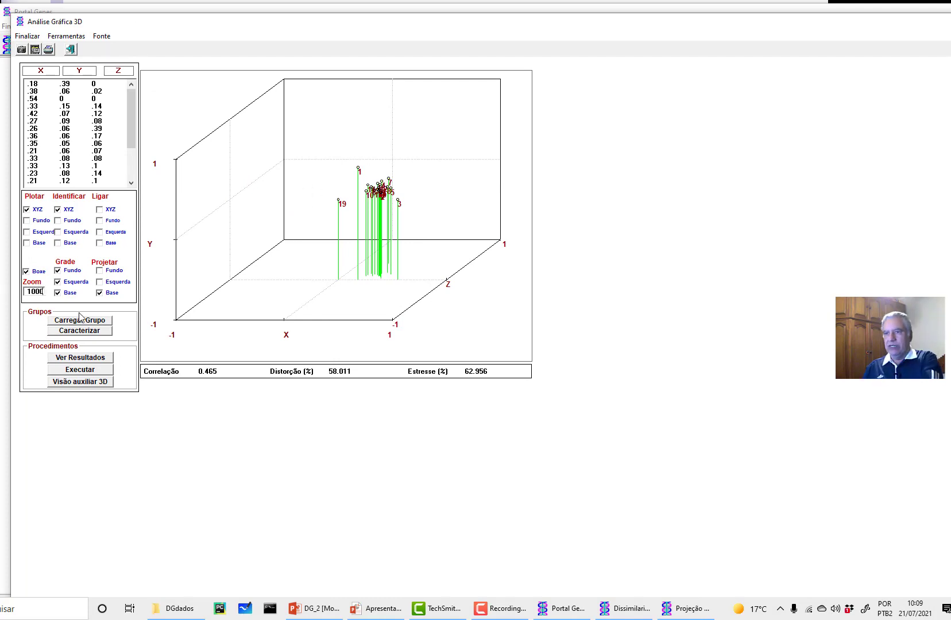
click(90, 369)
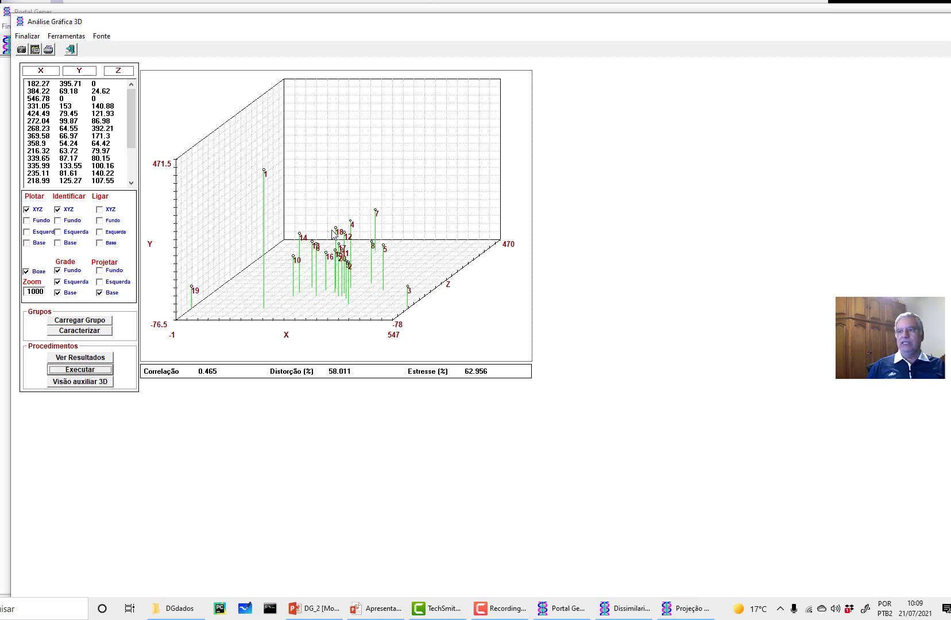
click(93, 384)
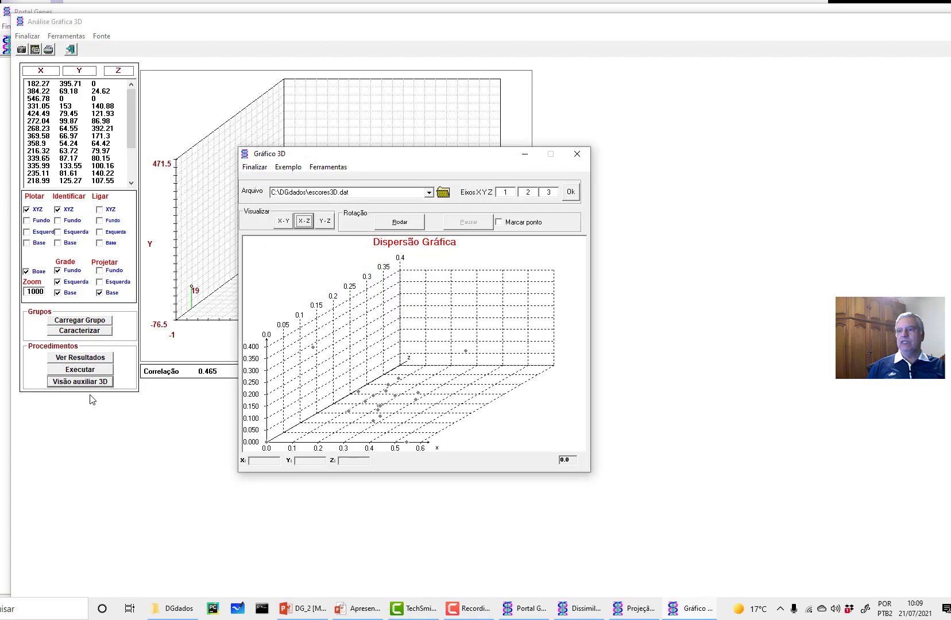
drag(299, 373, 528, 386)
drag(399, 306, 451, 282)
click(254, 167)
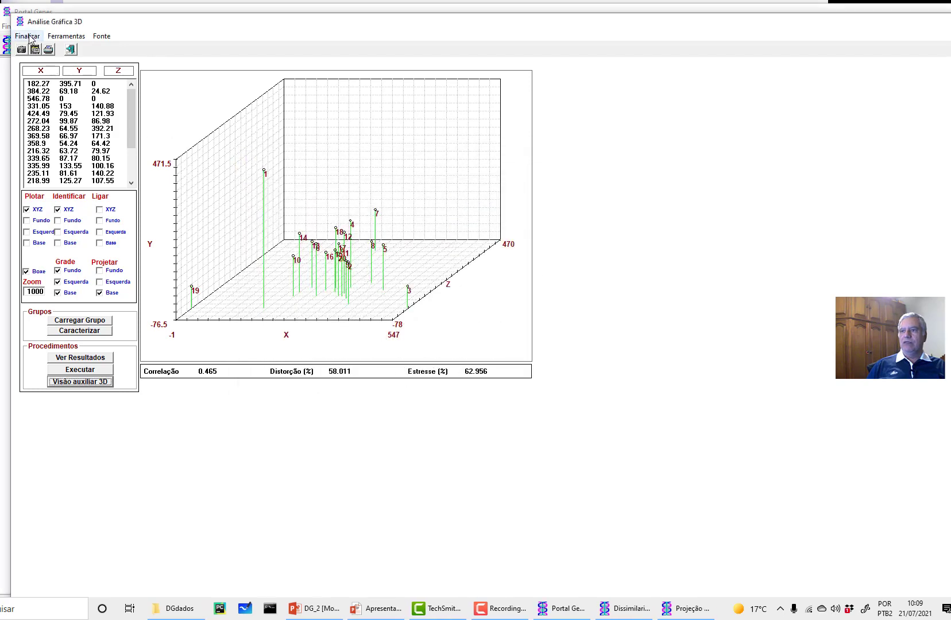
Close the 3D graph, the distance projection and the dissimilarity procedure, and open the Coordenadas Principais multivariate analysis
click(29, 36)
click(364, 207)
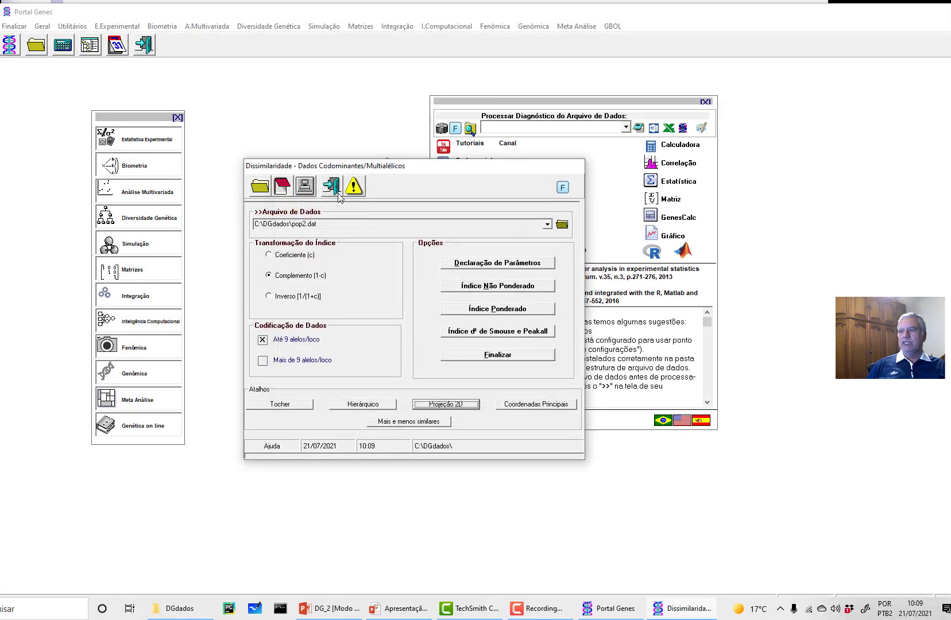
click(335, 189)
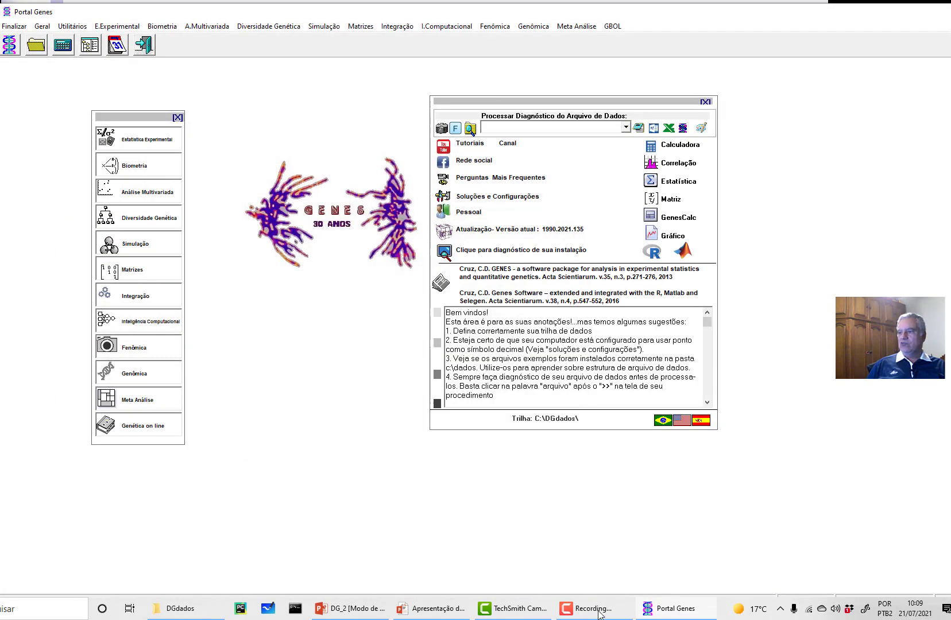
mouse_move(664, 618)
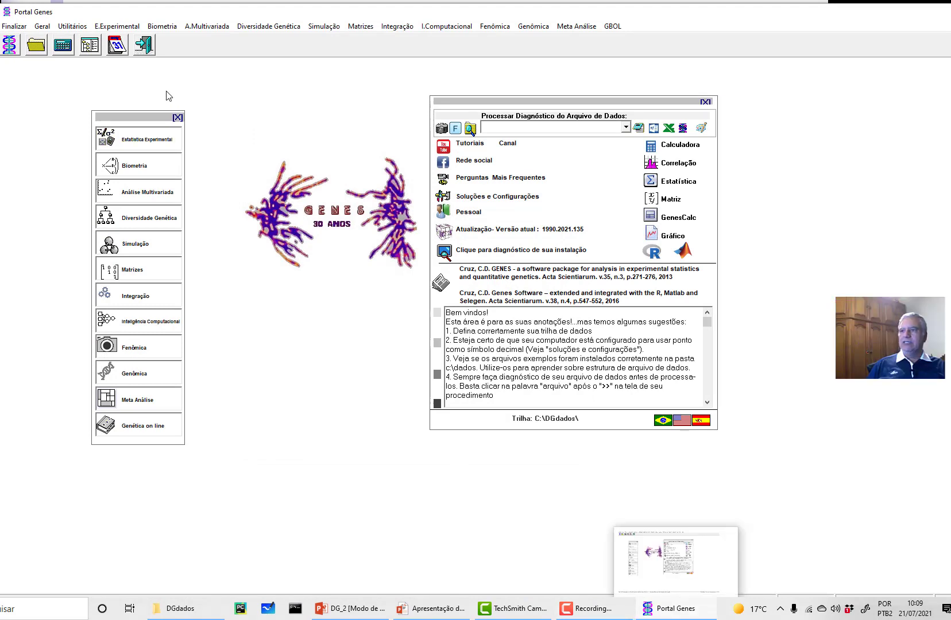
click(206, 26)
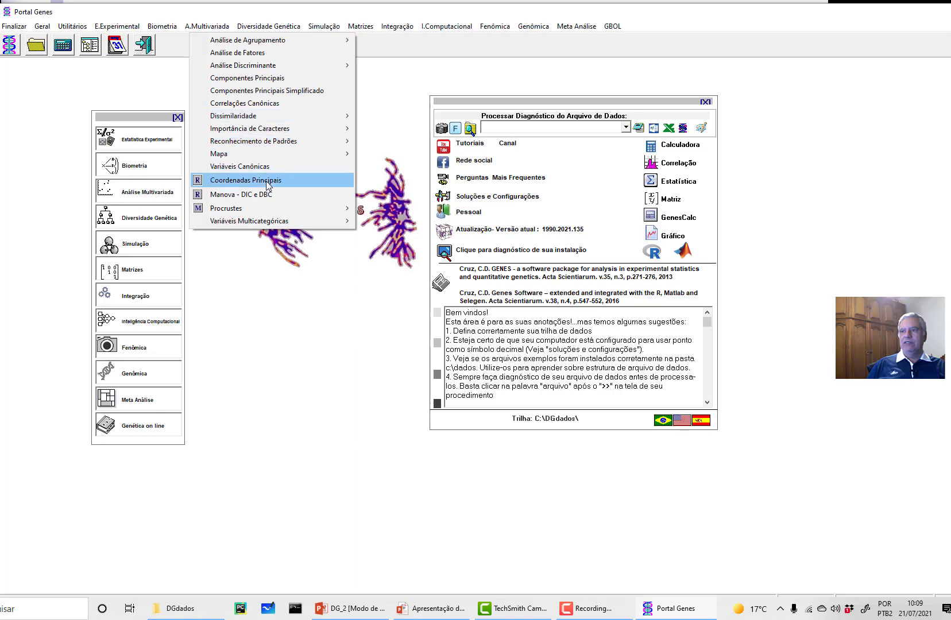
click(247, 179)
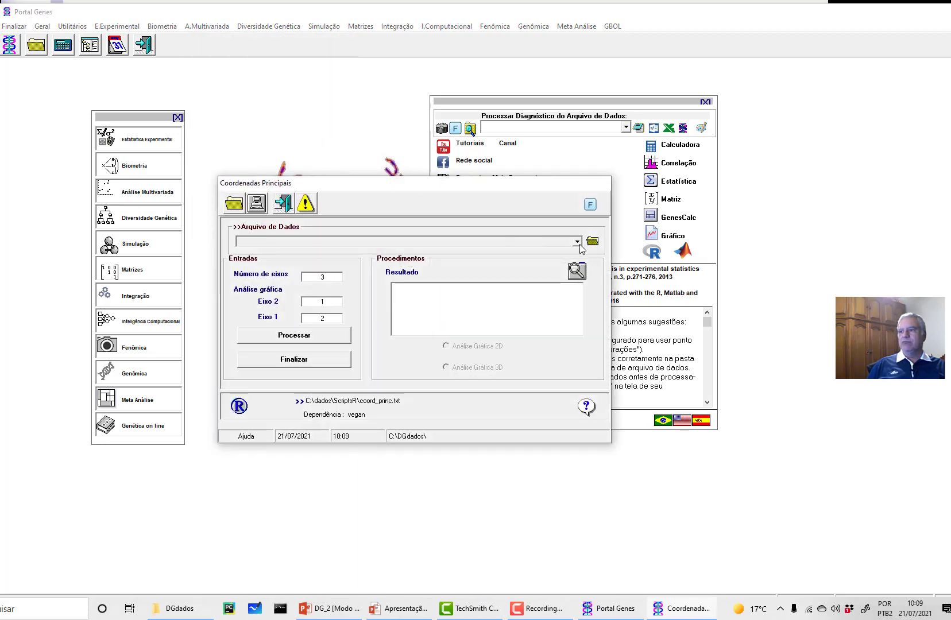
Load C:\DGdados\pop2_DP.dat as the data file and process the principal coordinates analysis with 3 axes
click(577, 242)
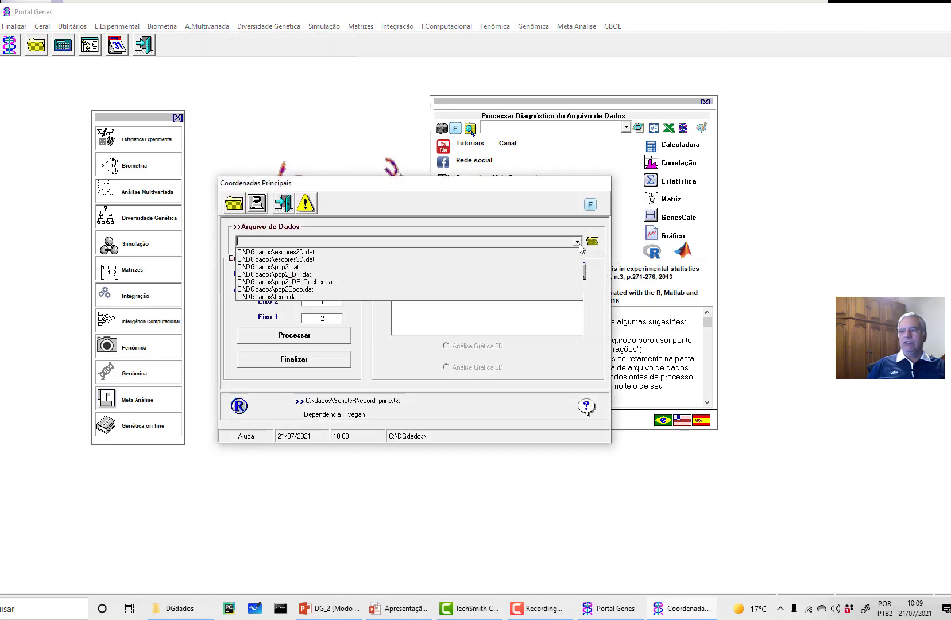
click(338, 275)
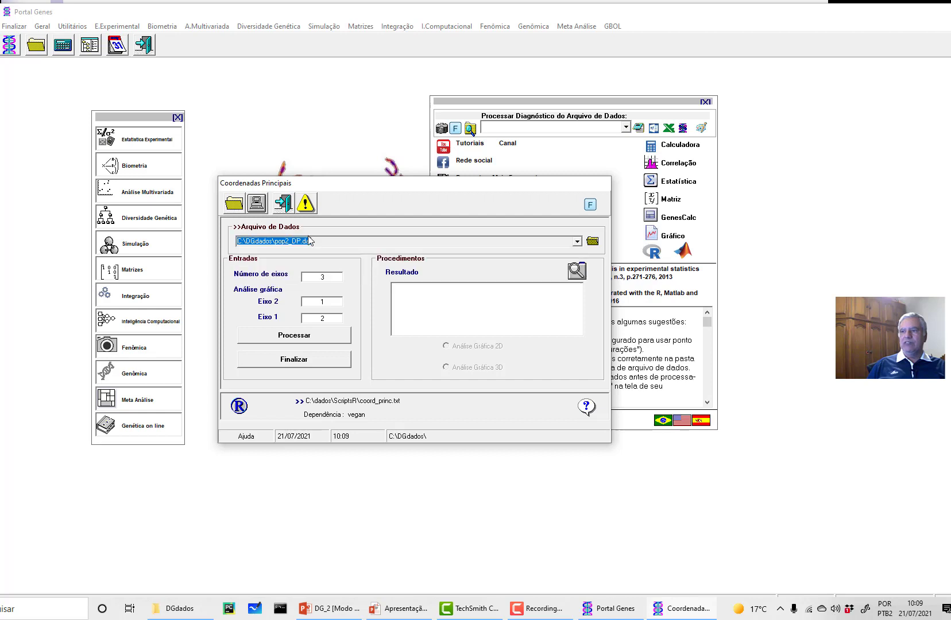
click(325, 240)
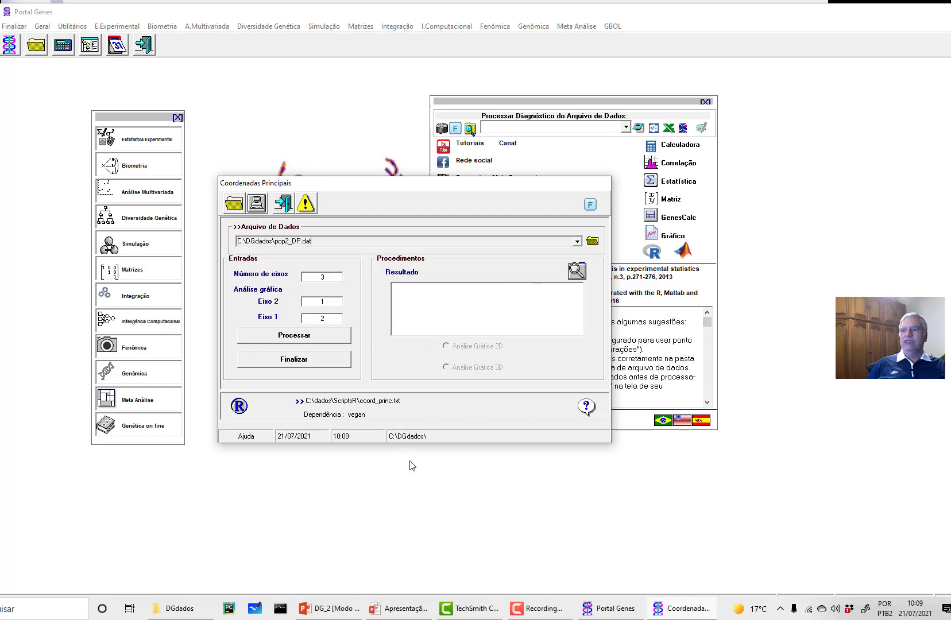
click(318, 343)
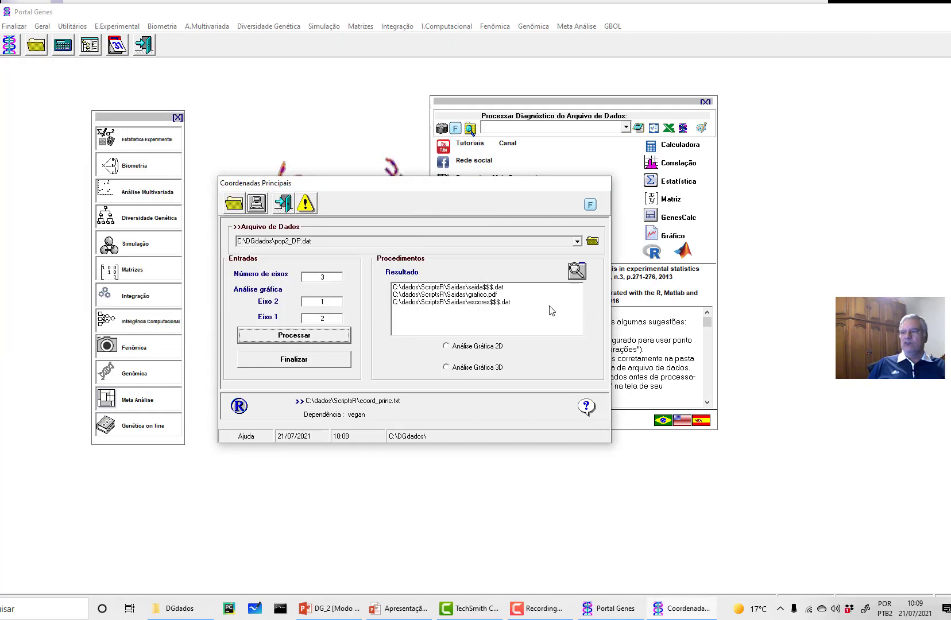
Open the saida$$$.dat report, check the correlation between original and graphical distances, and close the report
double_click(477, 290)
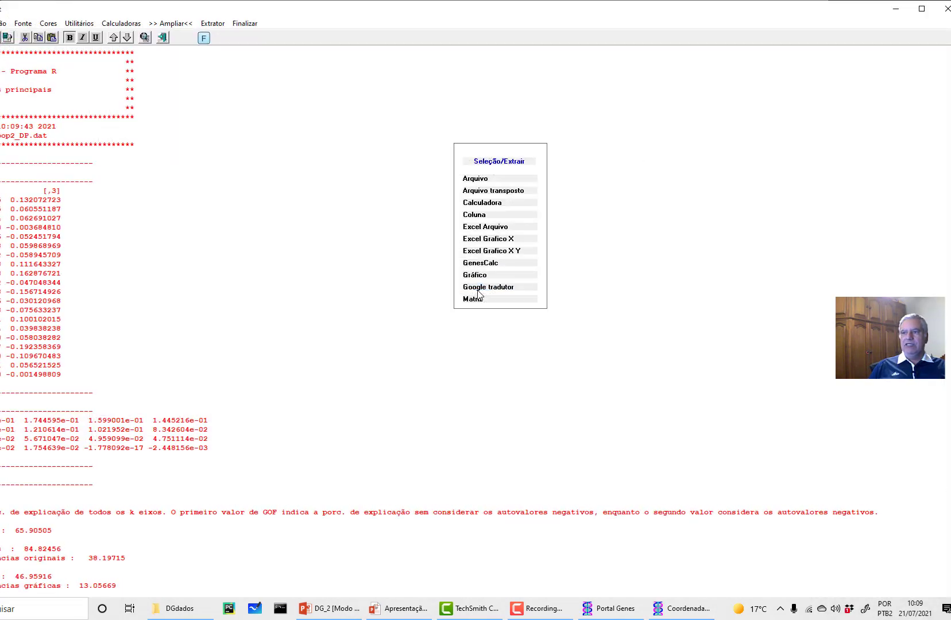
double_click(20, 12)
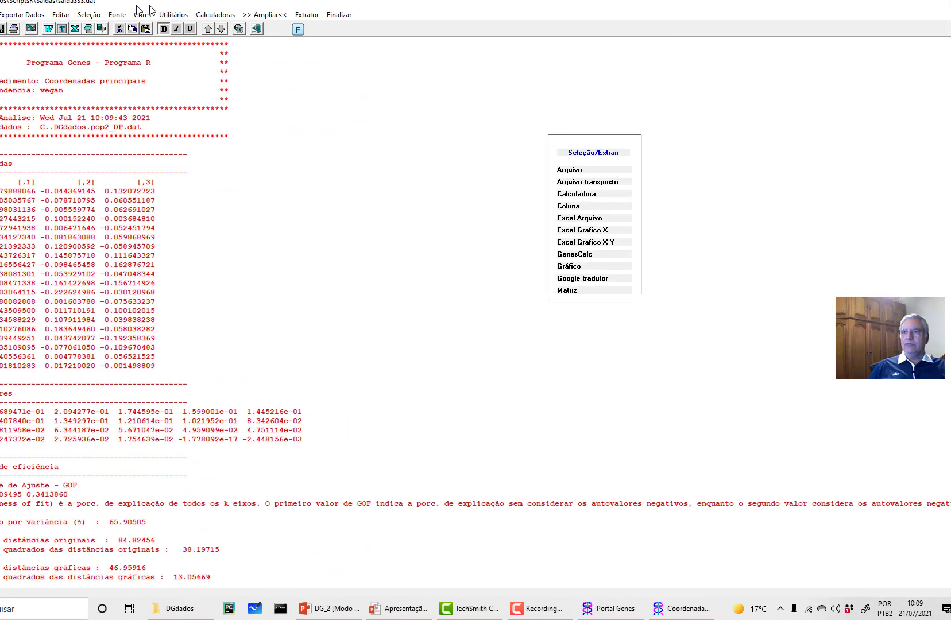
scroll(356, 342, down, 1)
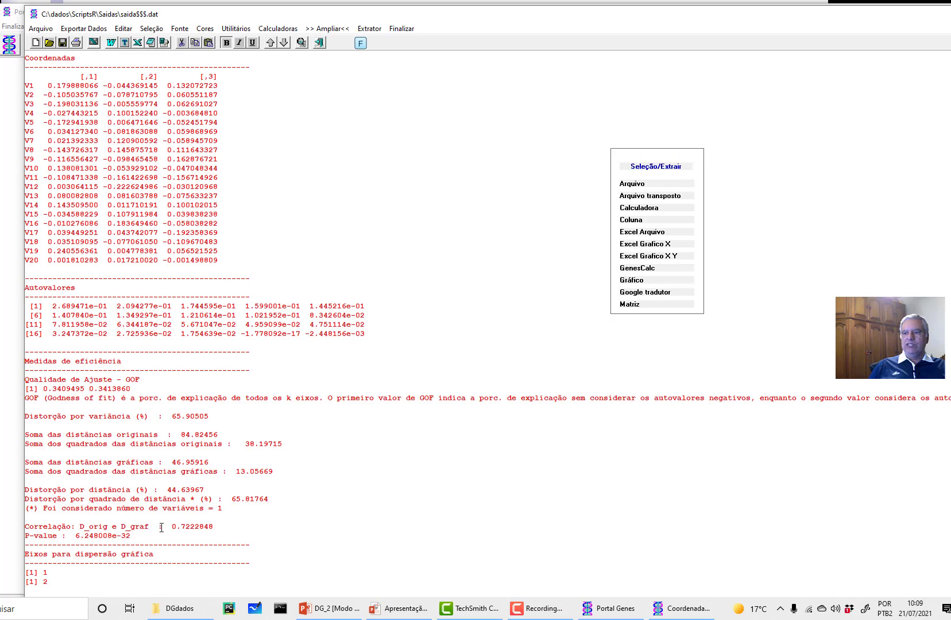
drag(161, 527, 250, 526)
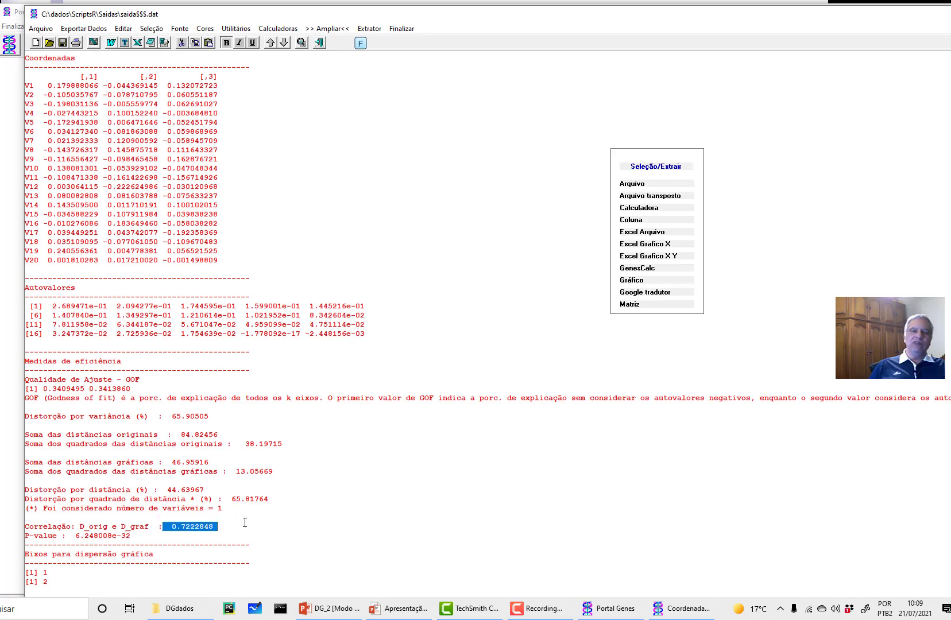
click(402, 29)
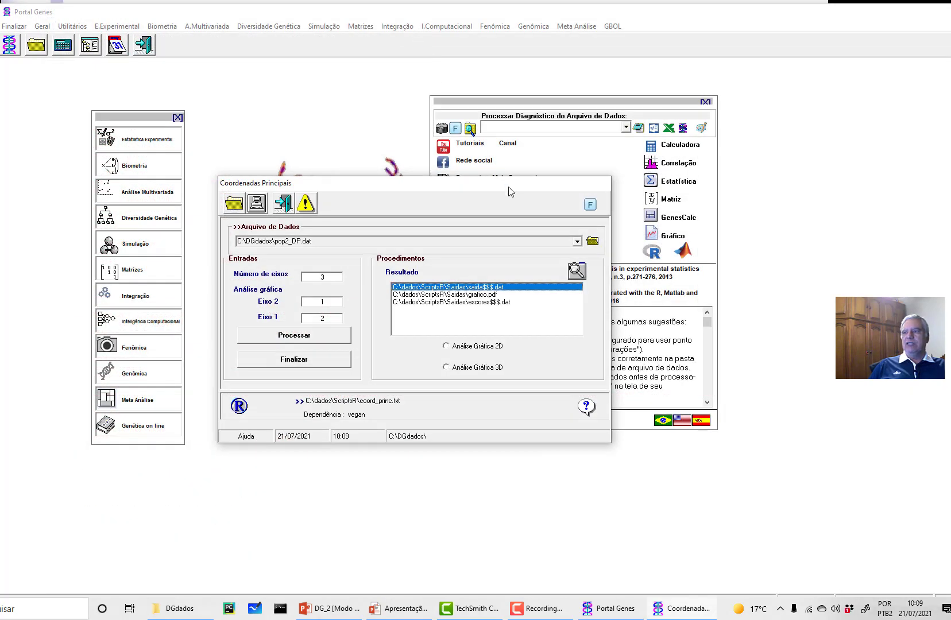